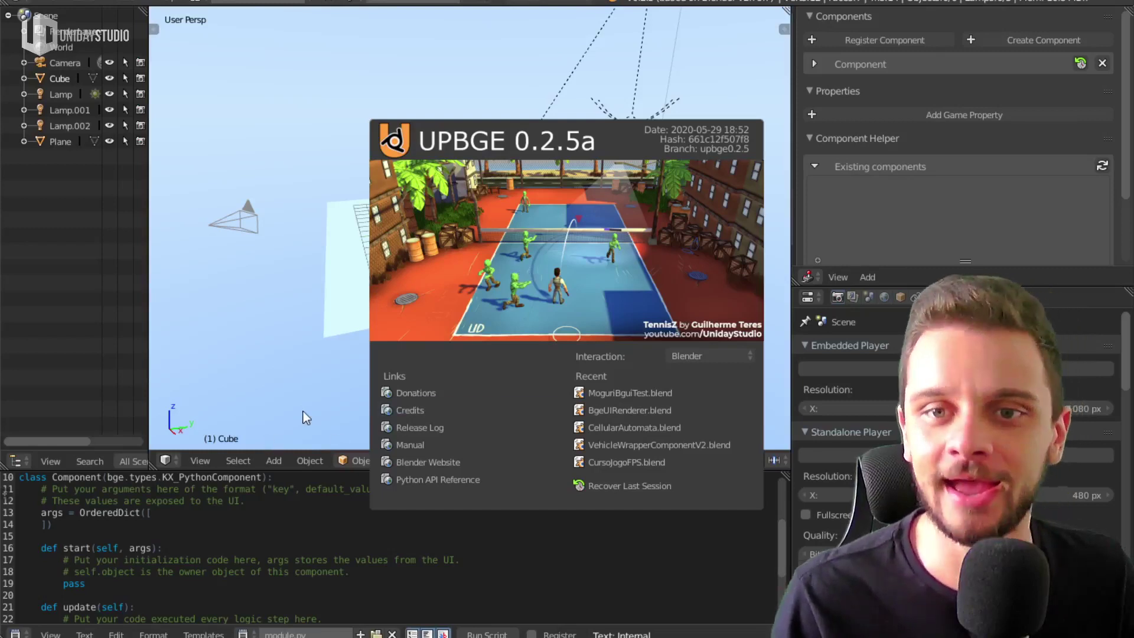
Dismiss the splash screen, orbit the cube-on-plane scene, and bring up the New Scene menu
left_click(275, 318)
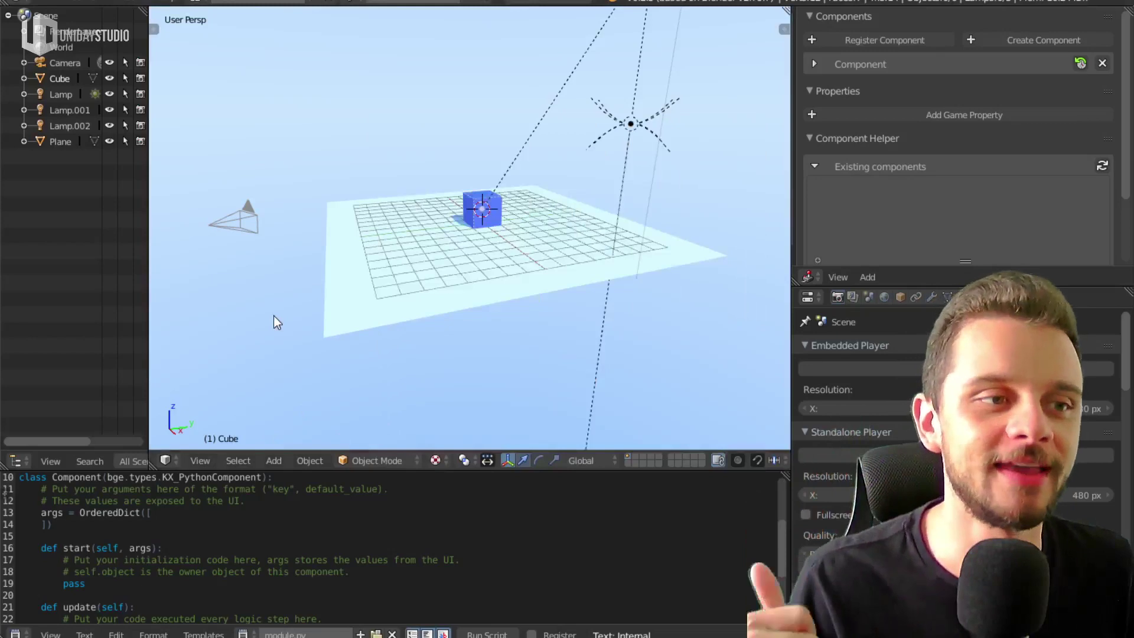
middle_click_drag(329, 271, 277, 197)
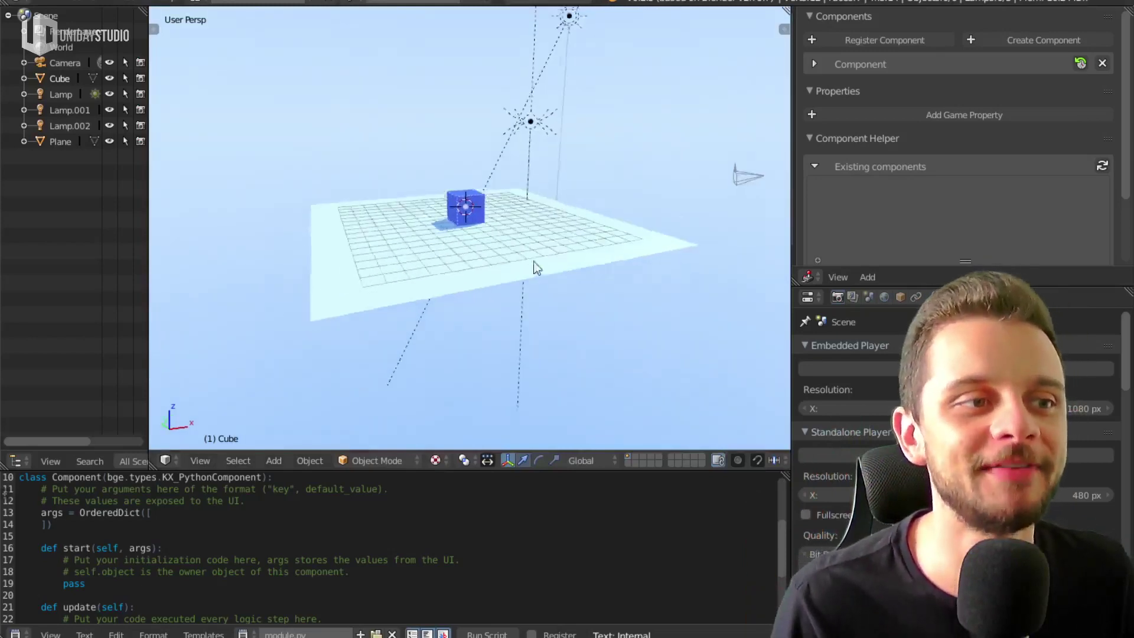
left_click(467, 5)
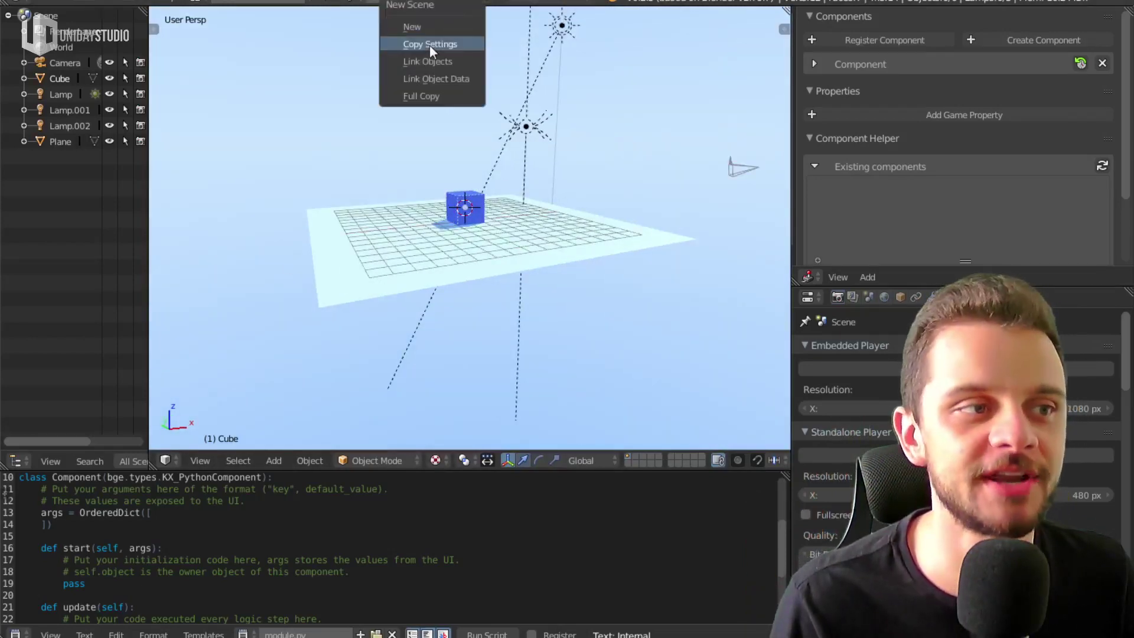
left_click(434, 44)
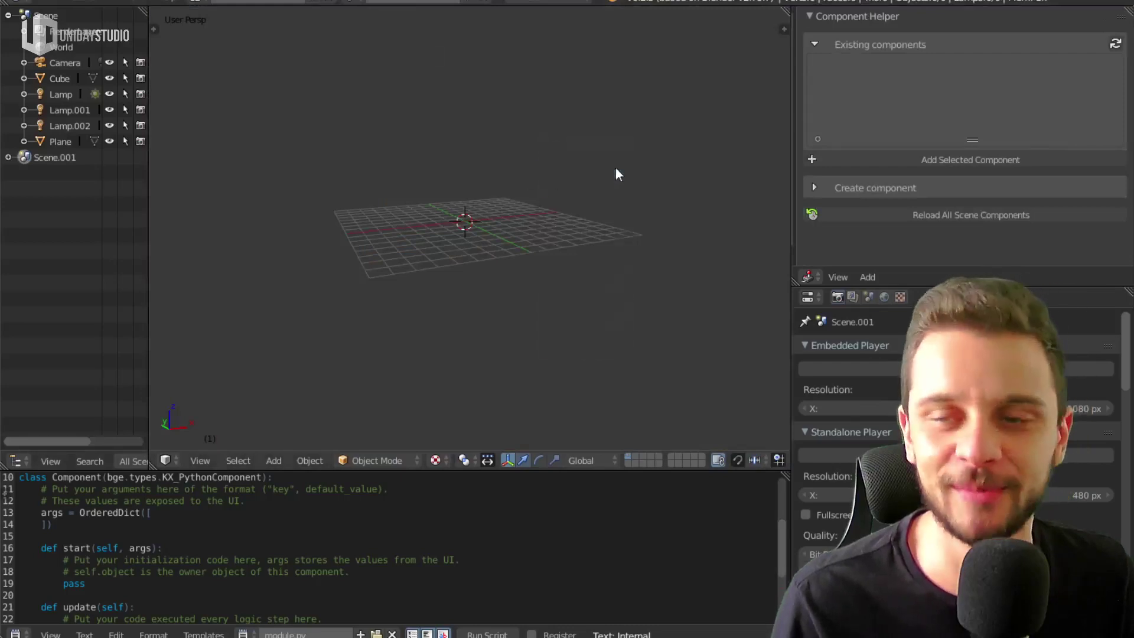
key("shift+a")
left_click(579, 304)
key("g")
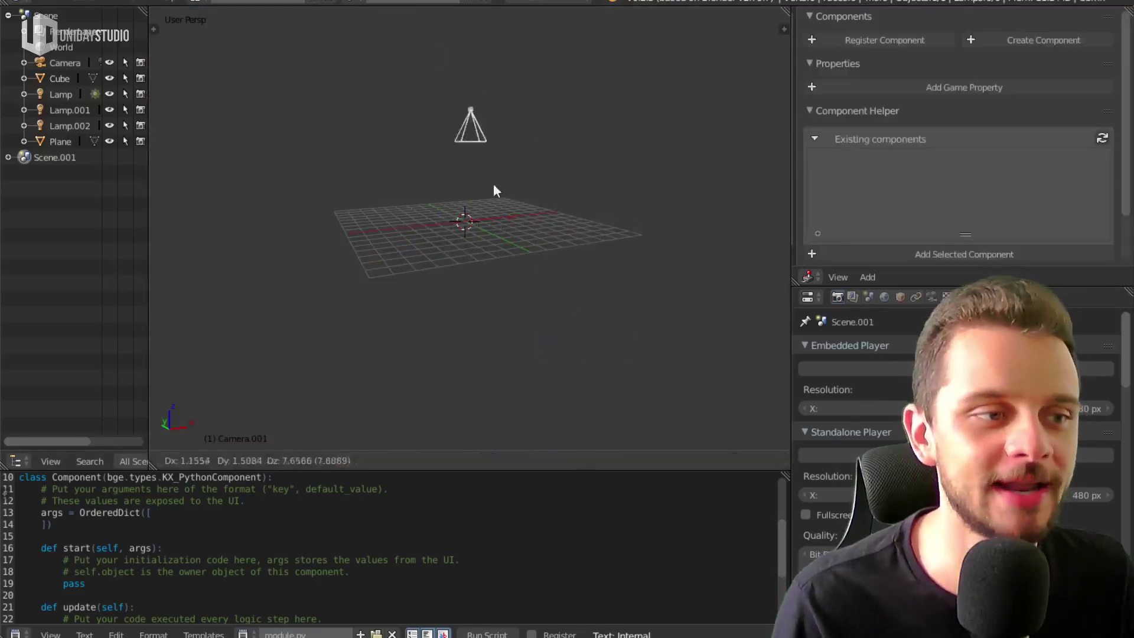
key("z")
left_click(499, 124)
key("KP_0")
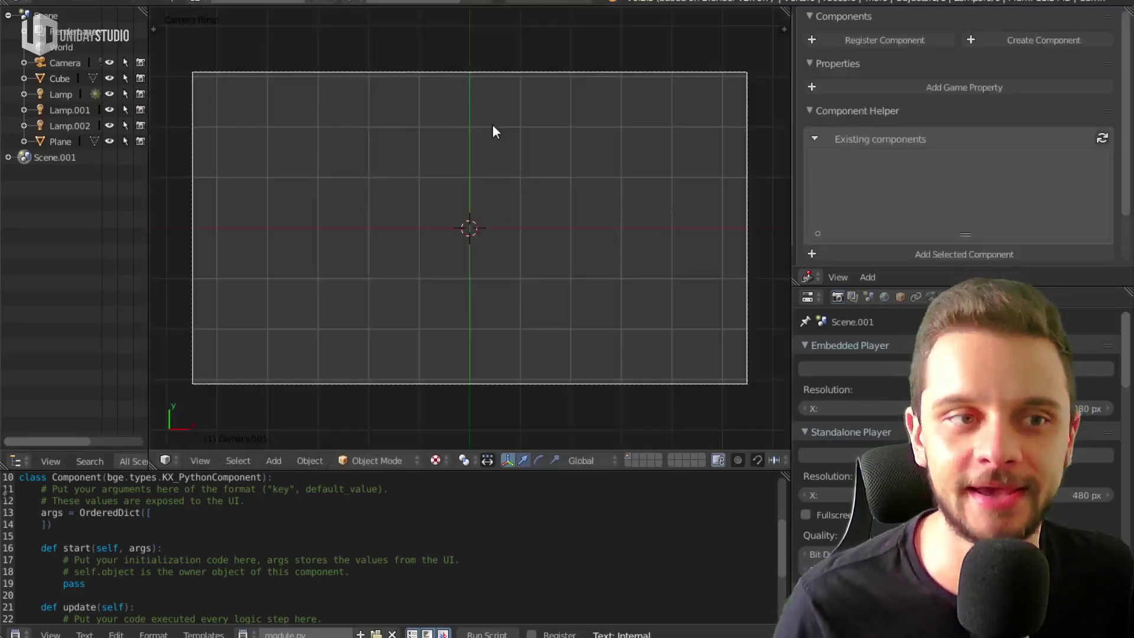
key("KP_0")
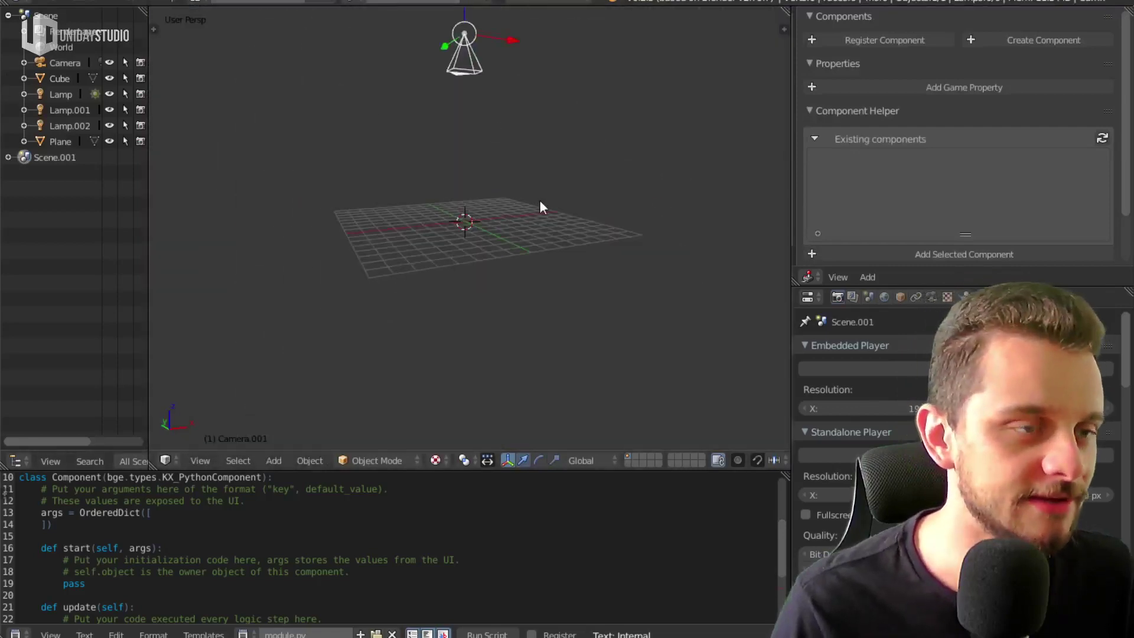
key("x")
left_click(540, 199)
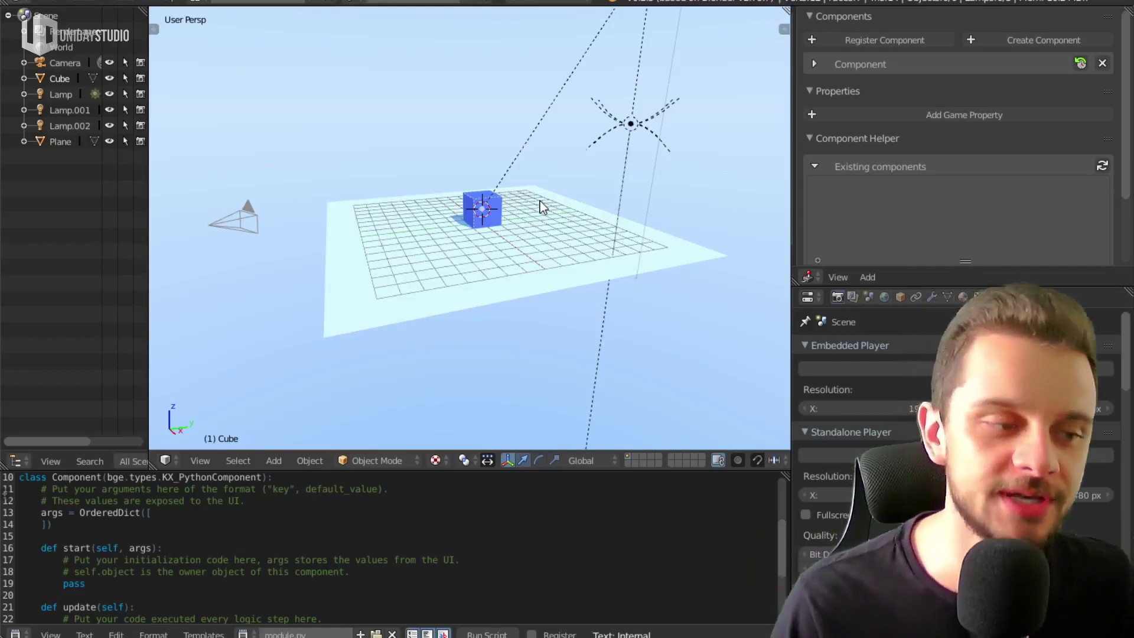
key("ctrl+Up")
Replace lines 4–8 of module.py with 'import bgl' and 'import blf', then restore the layout
scroll(387, 592, "up", 5)
scroll(395, 336, "up", 3, "ctrl")
left_click_drag(106, 168, 5, 81)
key("BackSpace")
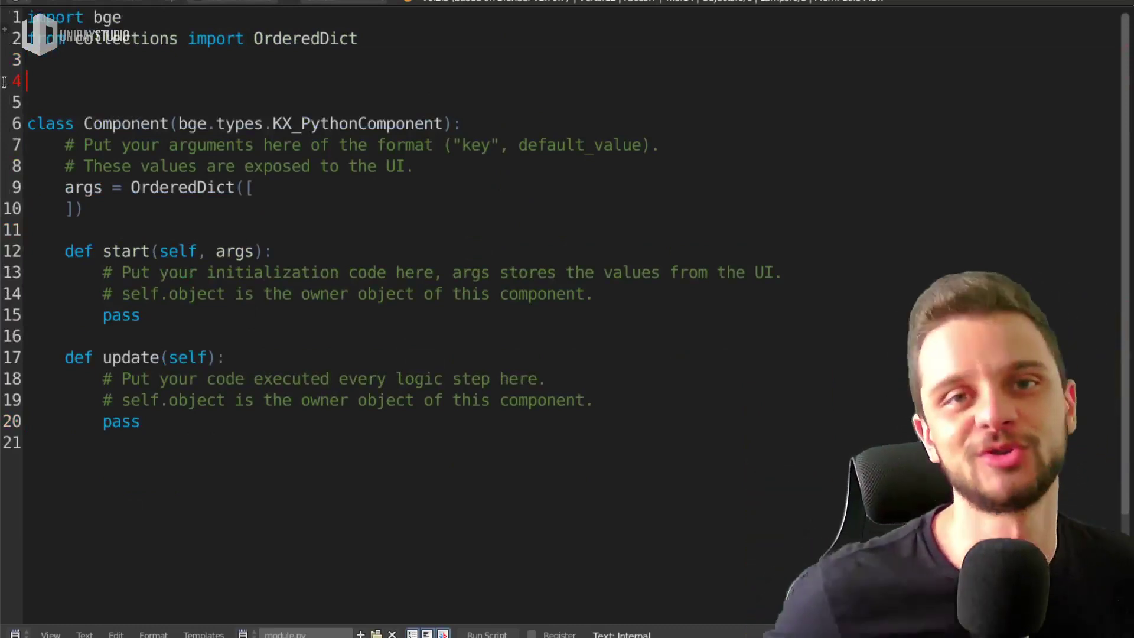
type("import bgl")
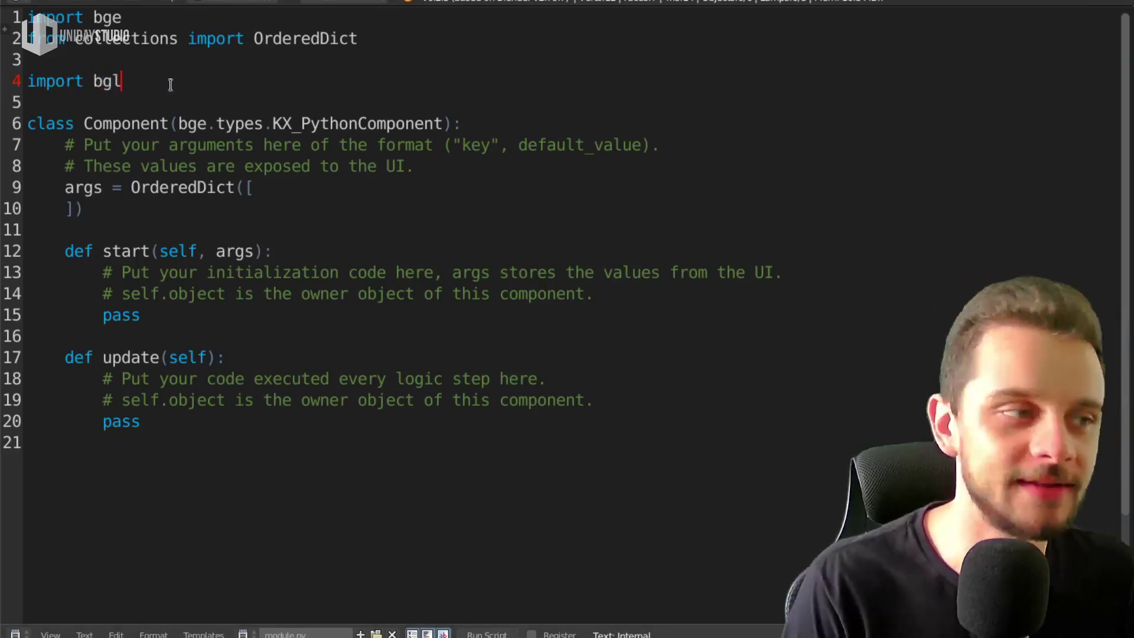
key("Return")
type("import blf")
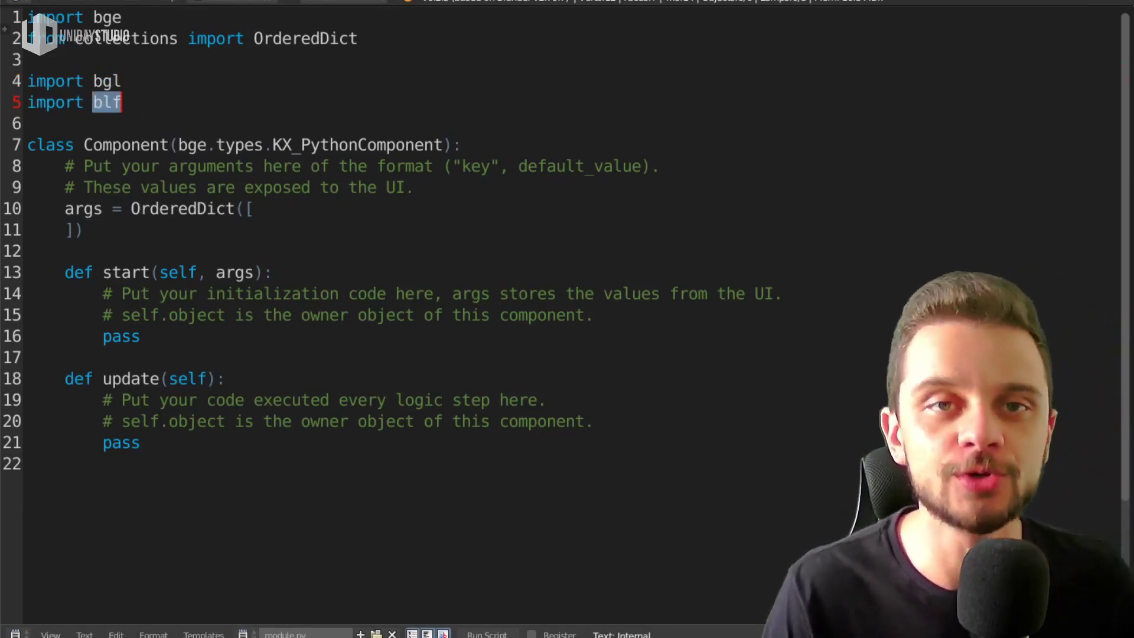
key("Return")
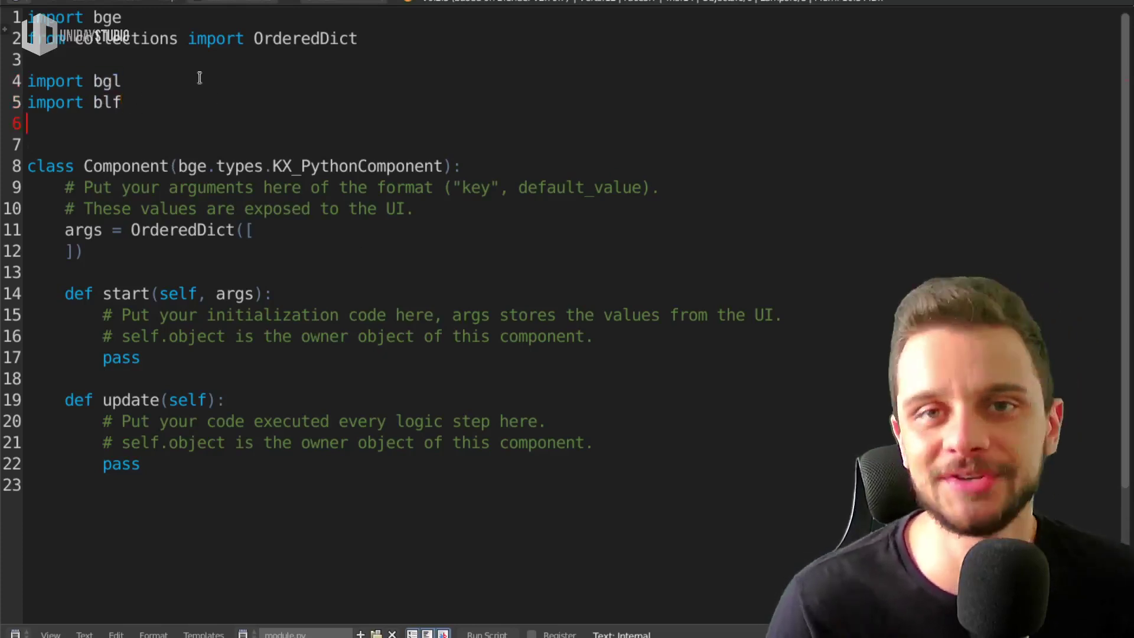
key("ctrl+Up")
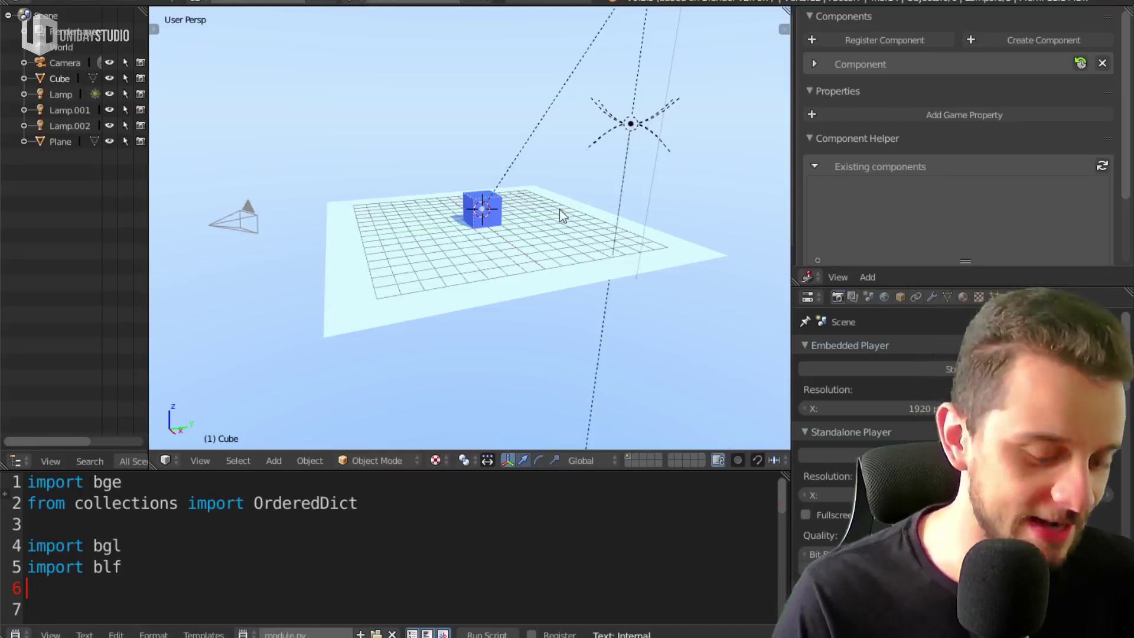
Open BgeUIRenderer.blend and look through bgi_coord.py, bgi.py and bgi_font.py before returning to module.py
key("ctrl+shift+o")
key("Return")
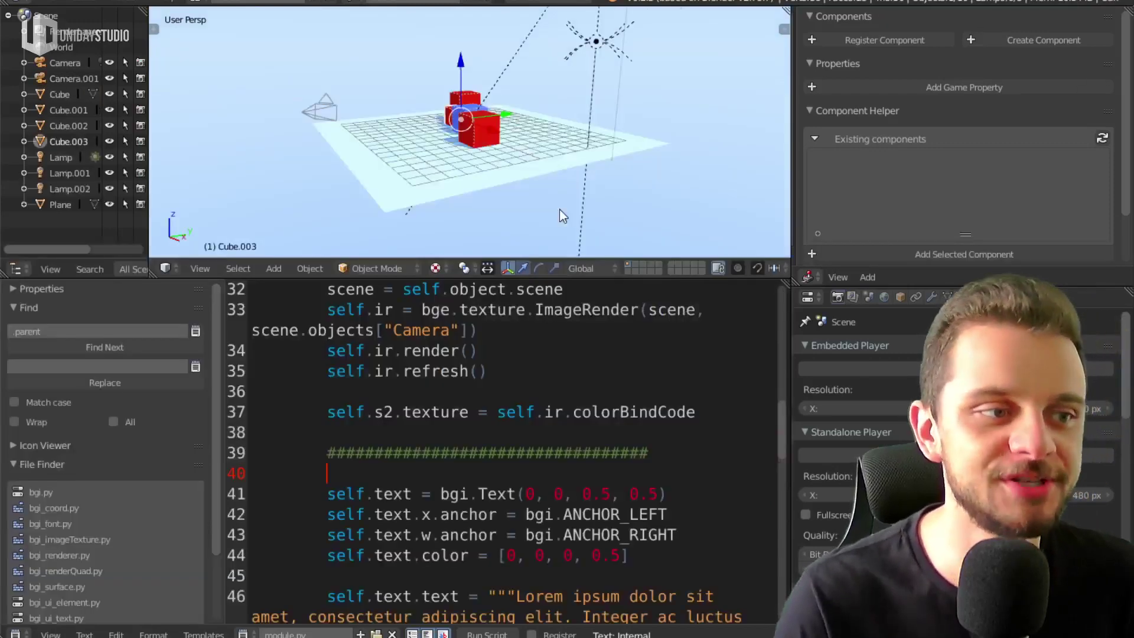
key("ctrl+Up")
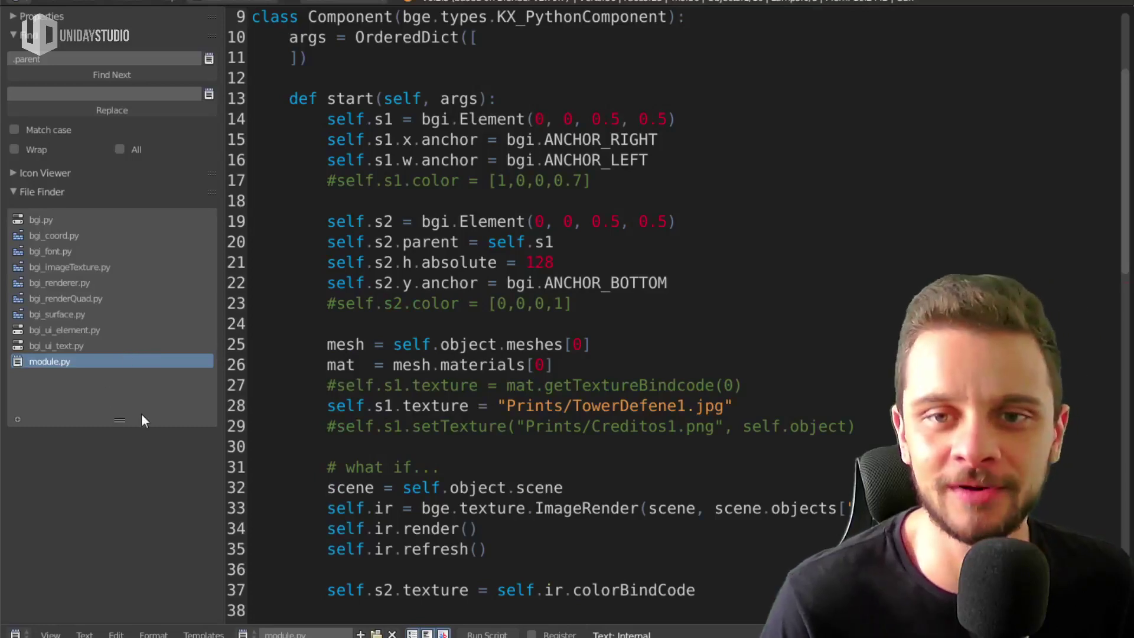
left_click(75, 234)
left_click(63, 221)
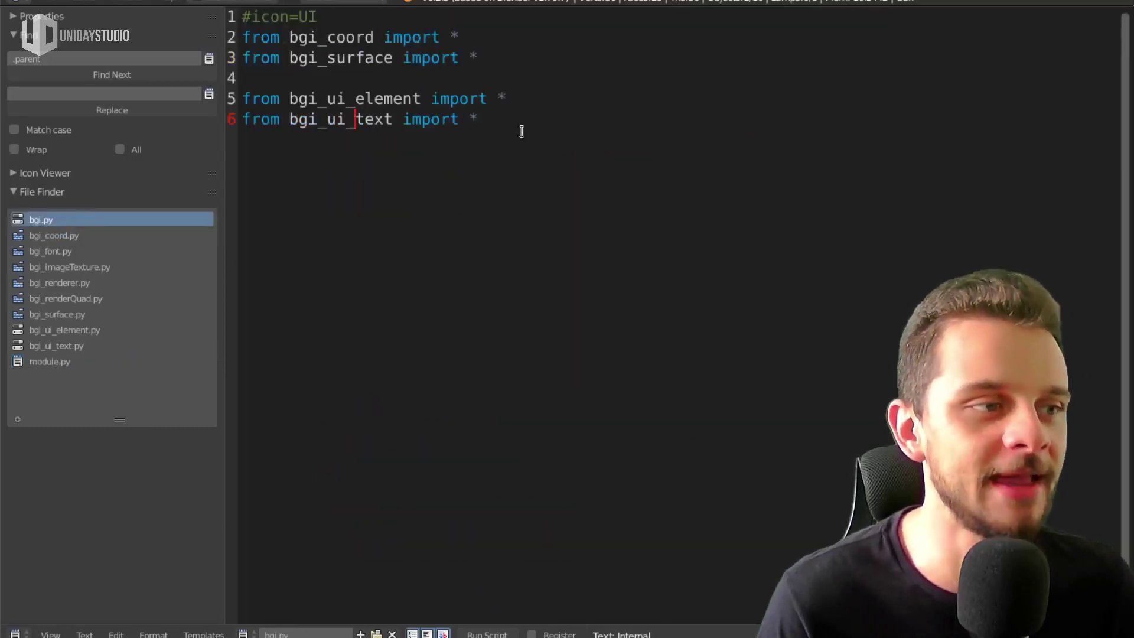
left_click(65, 253)
left_click(78, 365)
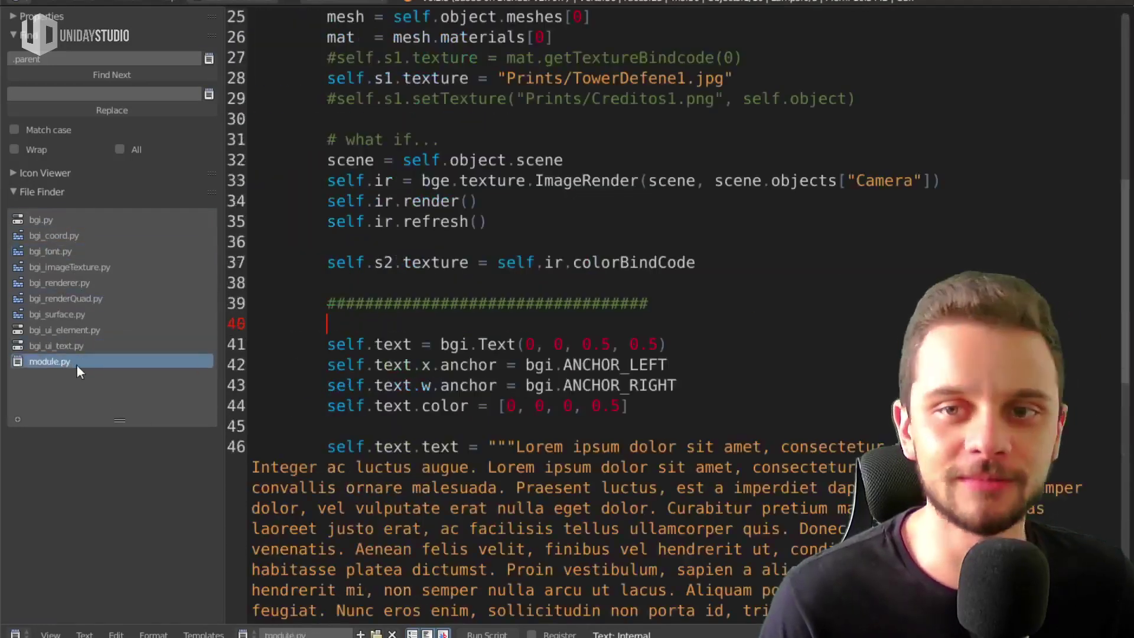
Run the game in a maximized 3D view, showing the Lorem ipsum text and screenshot overlay
key("ctrl+Up")
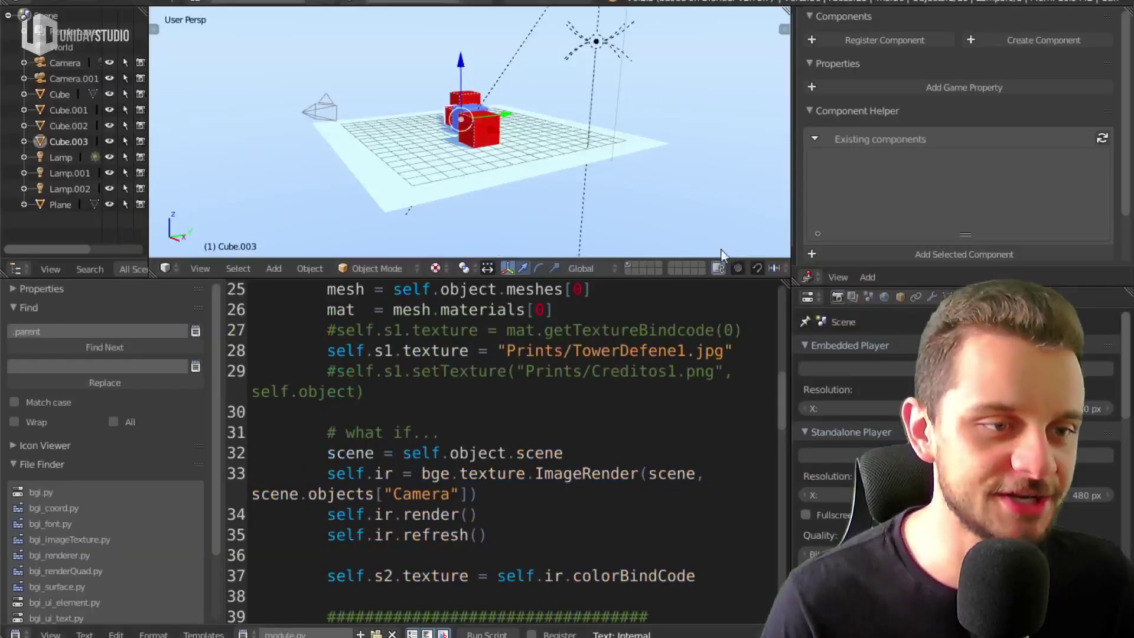
key("ctrl+Up")
key("p")
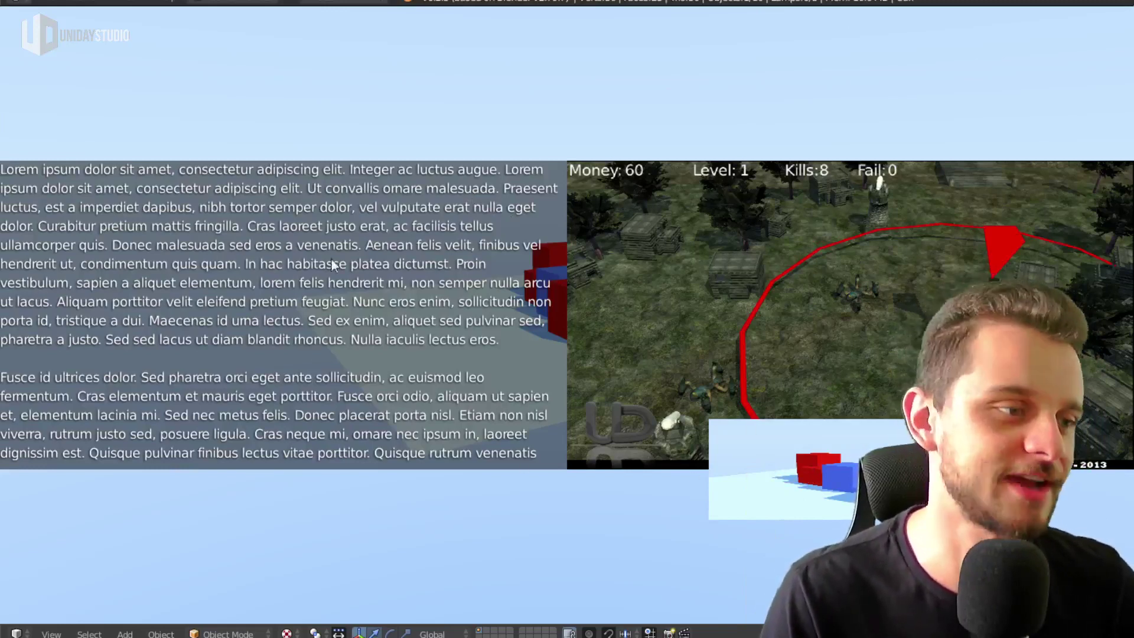
Stop the embedded game, run it in the standalone player, and resize that window from its corner
key("Escape")
key("ctrl+Up")
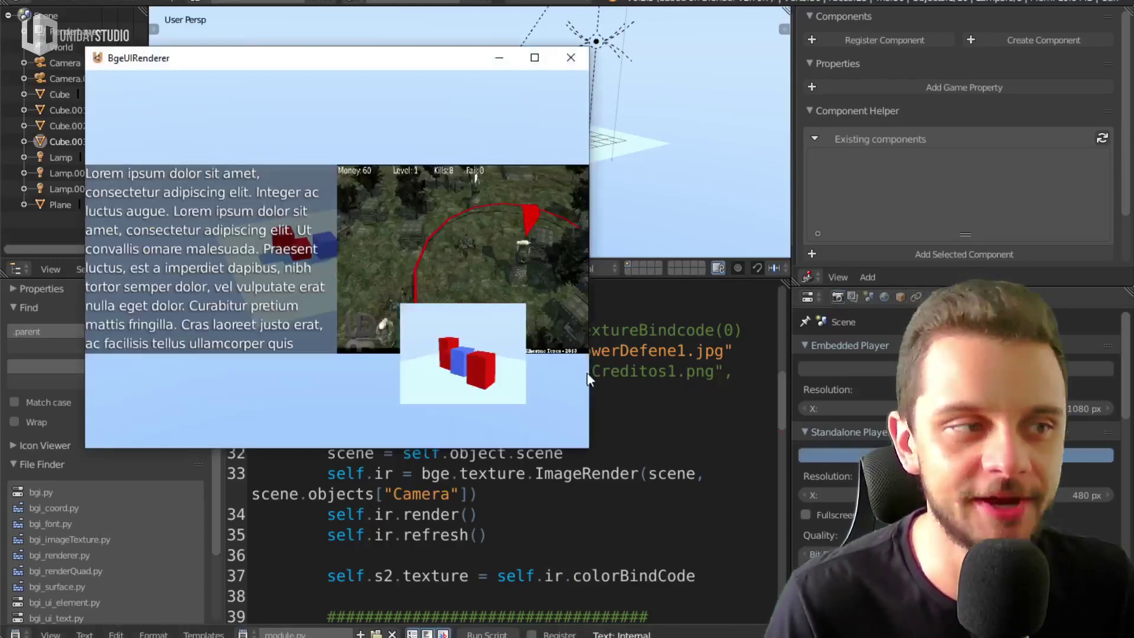
left_click_drag(586, 449, 843, 576)
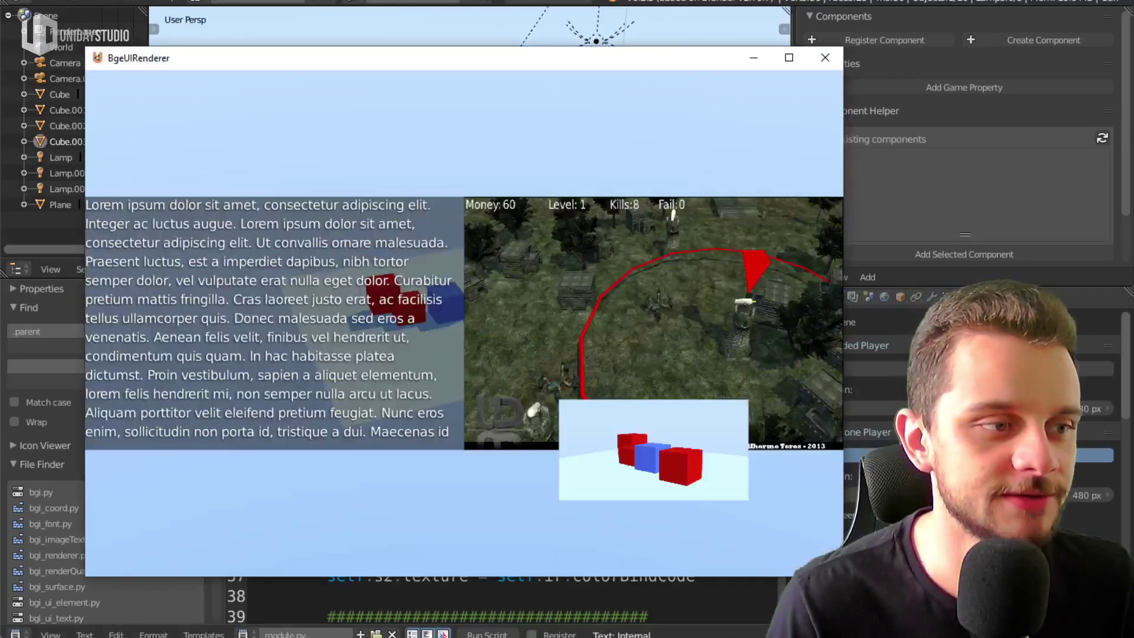
mouse_move(843, 575)
left_mouse_down()
mouse_move(859, 364)
mouse_move(683, 527)
left_mouse_up()
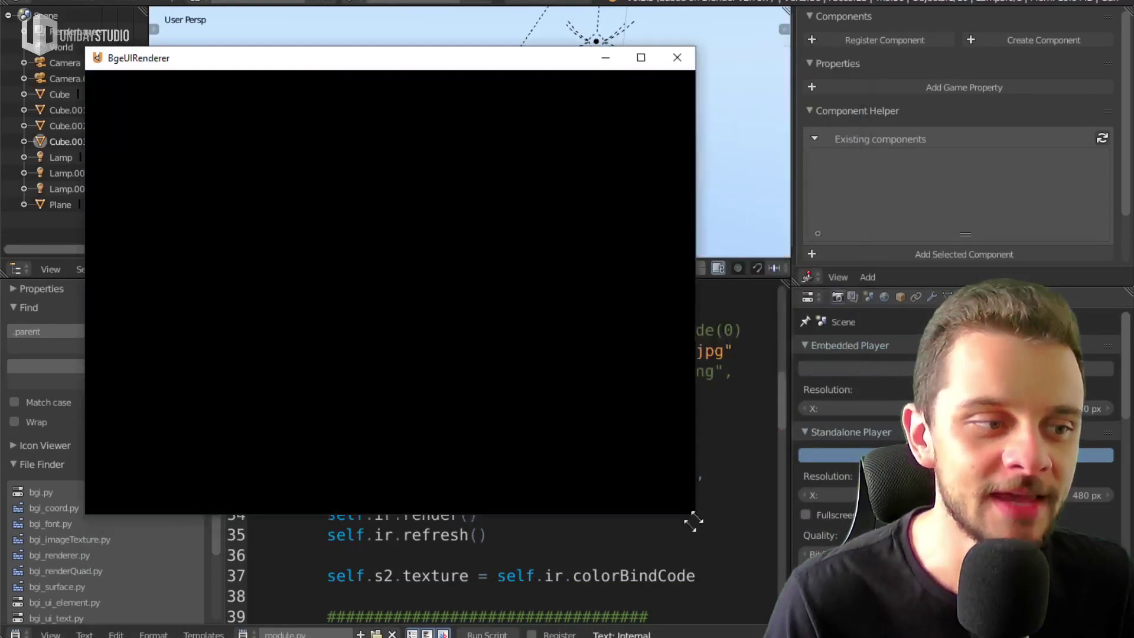
Close the standalone game window and place the cursor at the end of line 33 in module.py
left_click(663, 58)
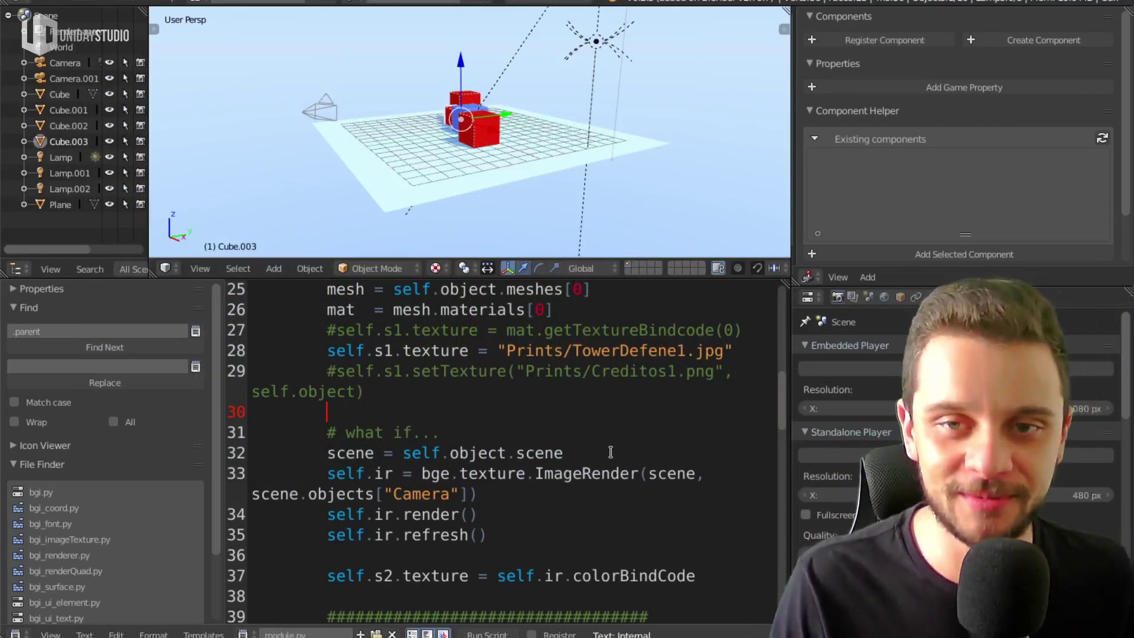
left_click(558, 490)
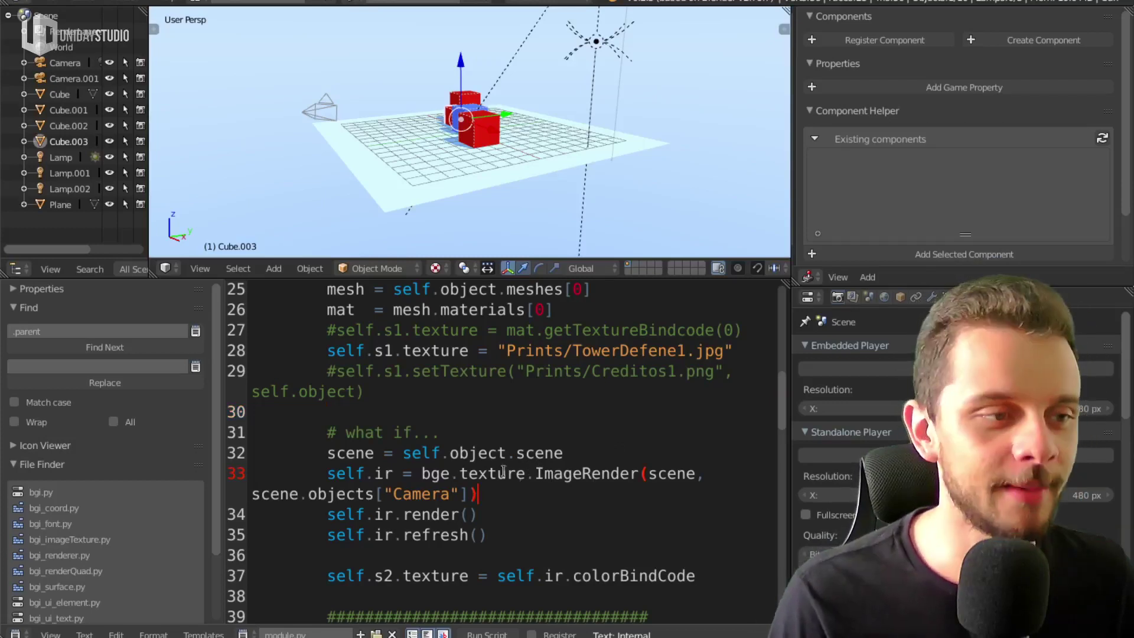
scroll(474, 510, "up", 1)
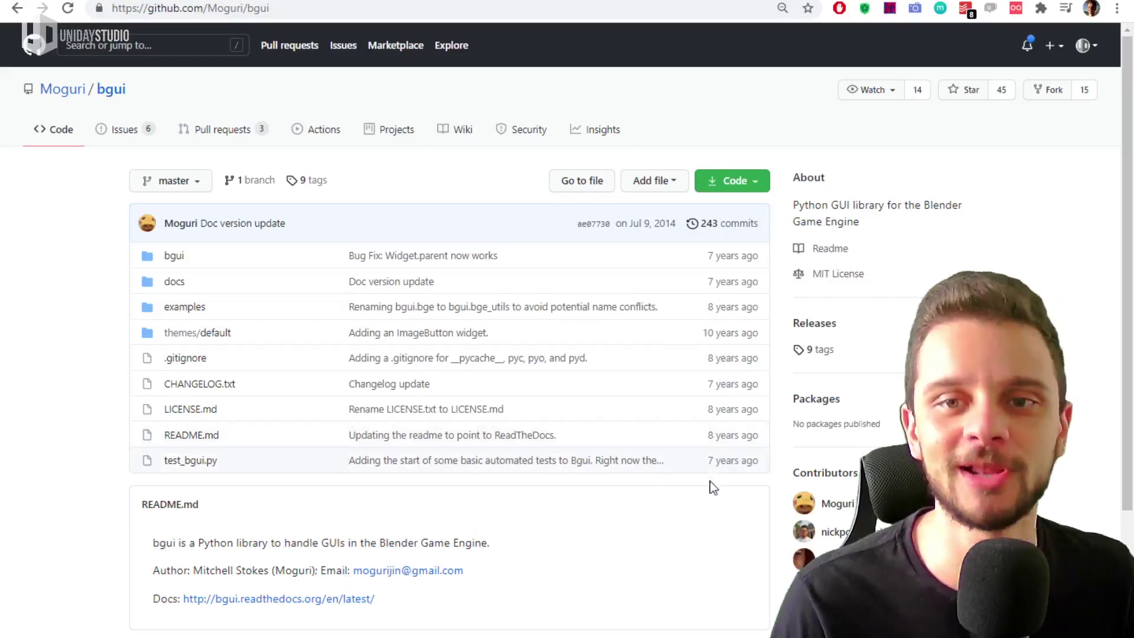
Look over the bgui GitHub README and releases, then bring the Release 2.5a folder window forward
left_click(709, 392)
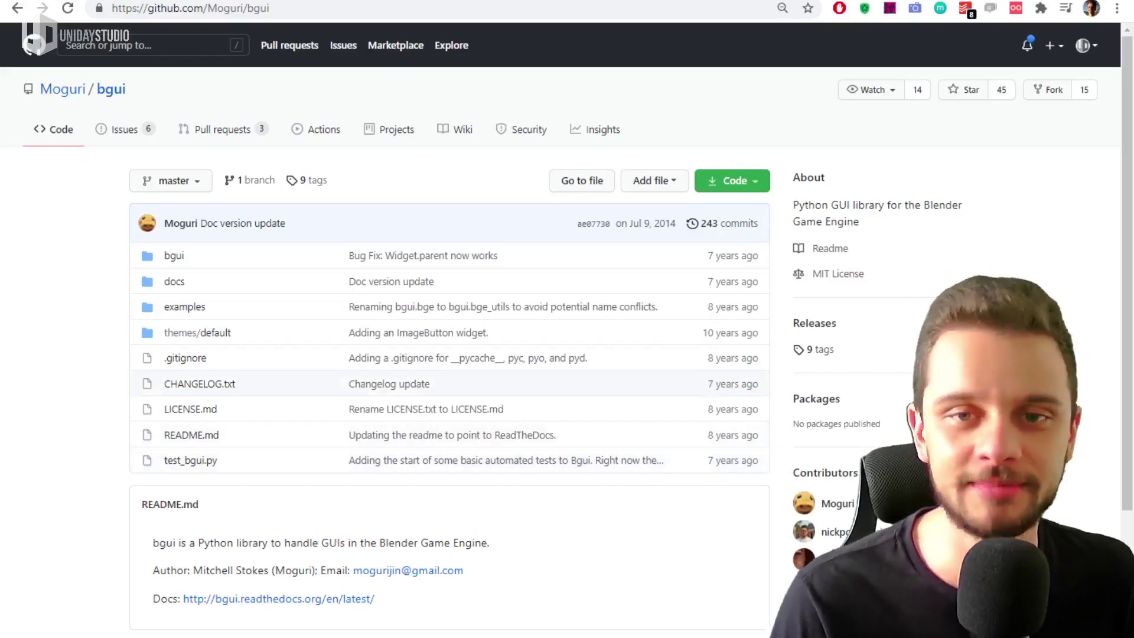
scroll(788, 381, "down", 3)
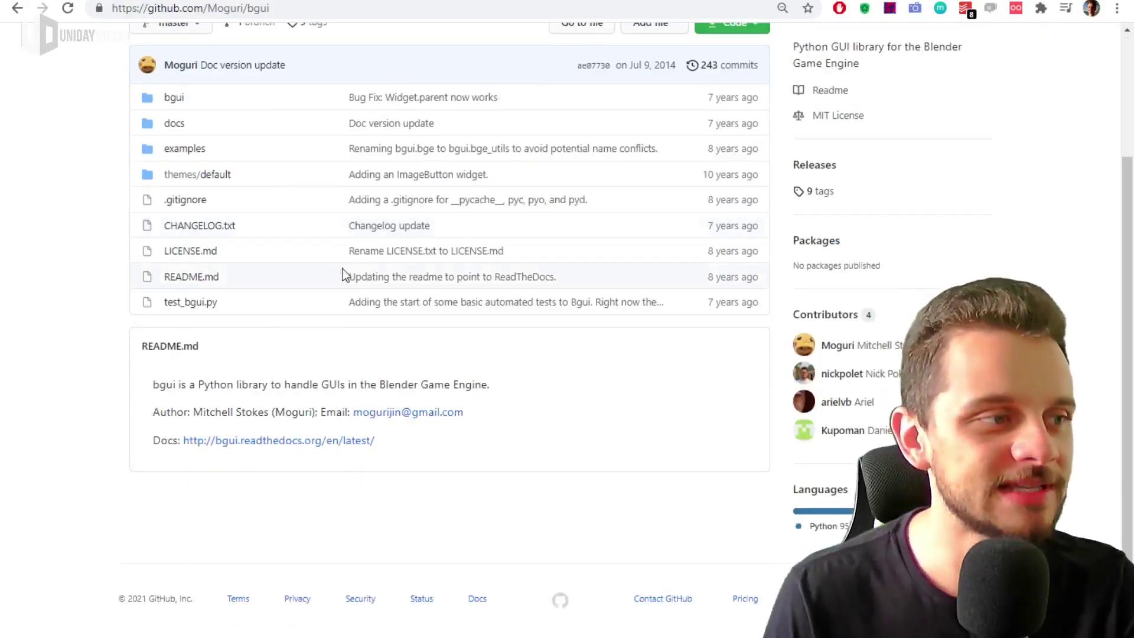
scroll(340, 282, "up", 3)
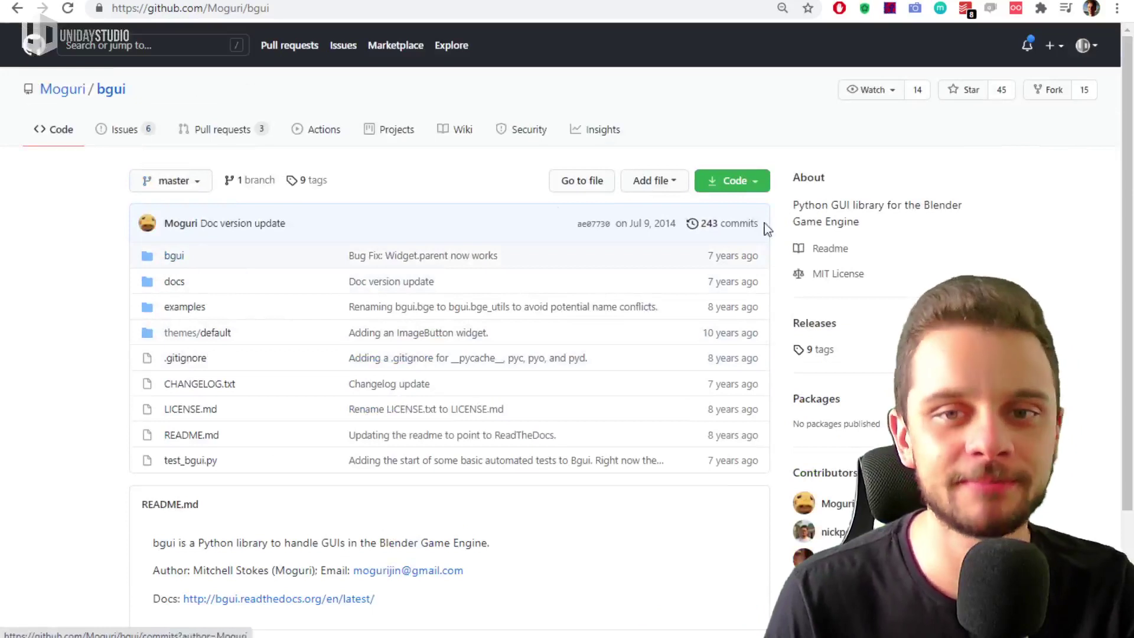
triple_click(167, 256)
left_click(73, 246)
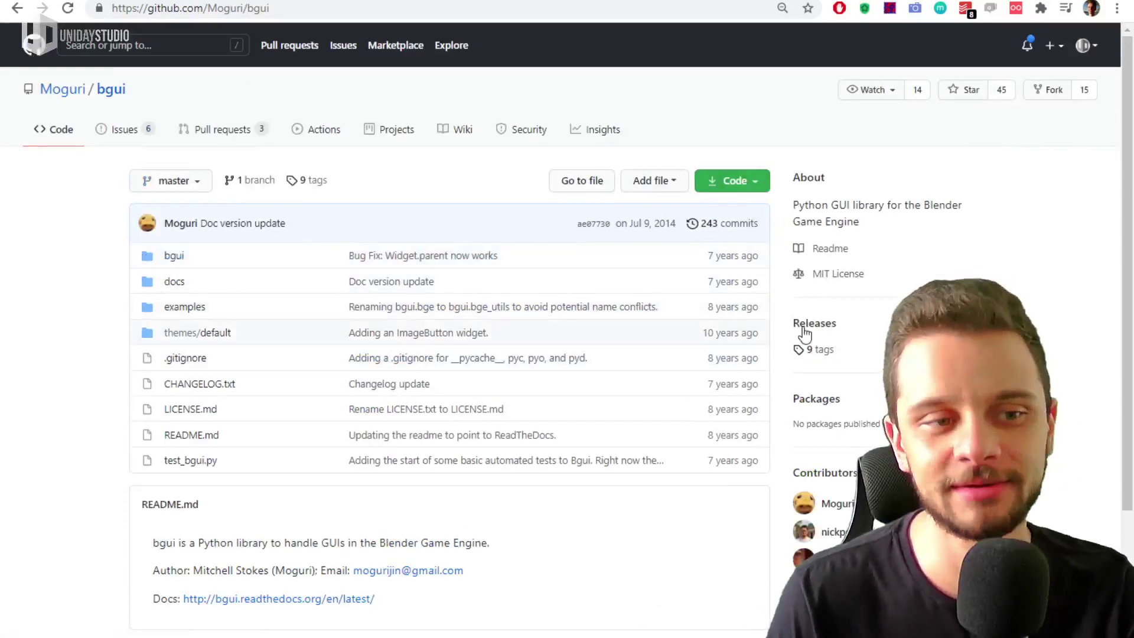
left_click(805, 334)
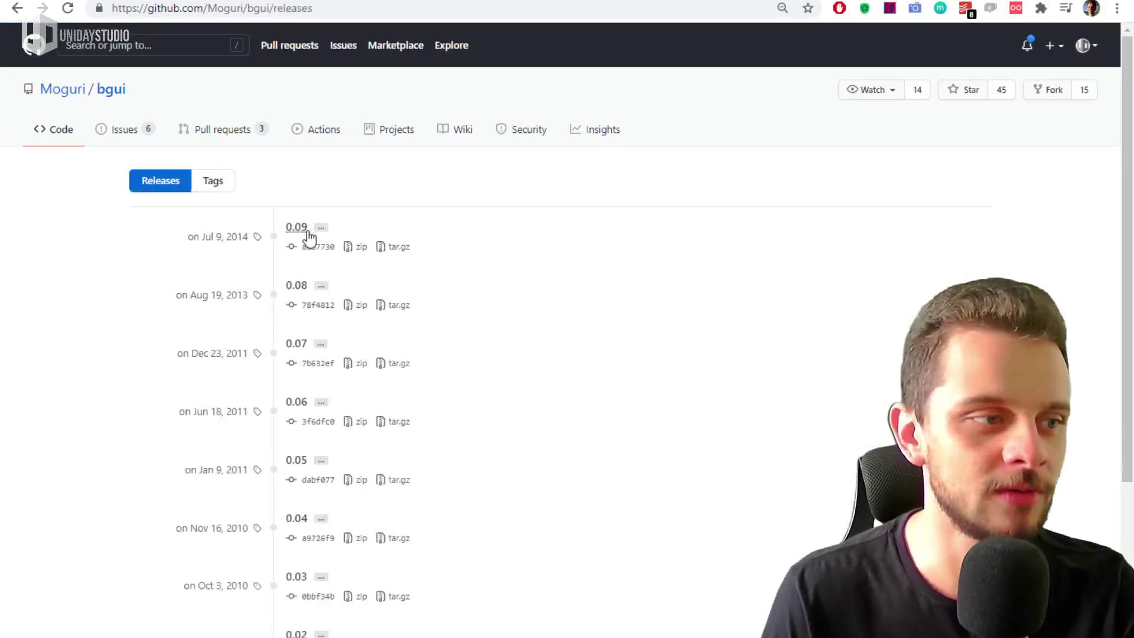
key("alt+Left")
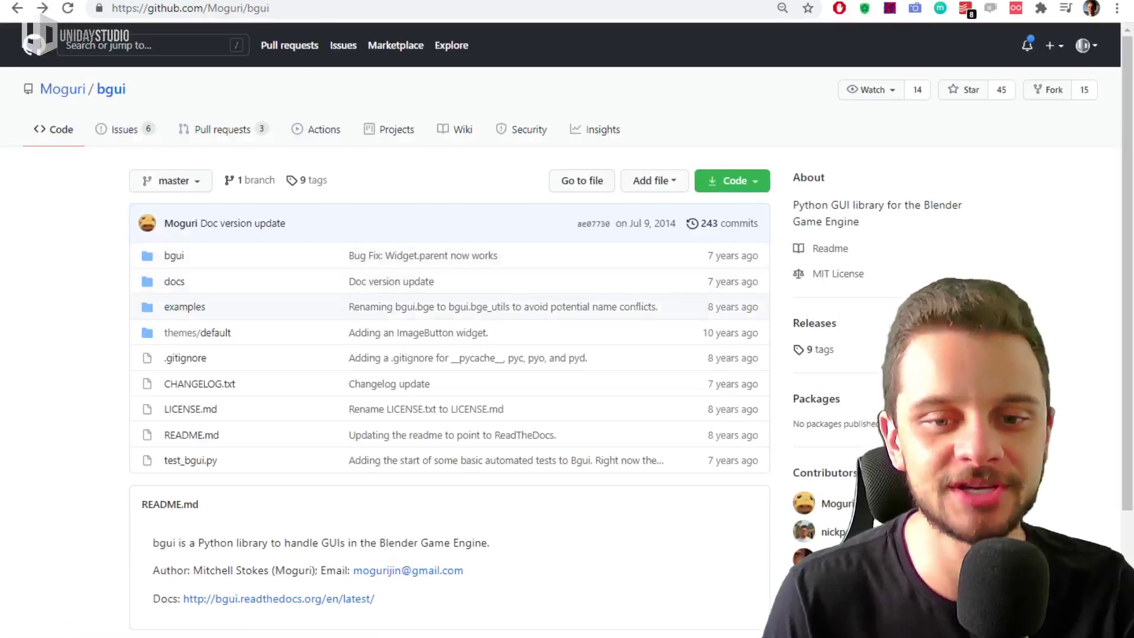
mouse_move(724, 341)
left_mouse_down()
mouse_move(632, 126)
mouse_move(580, 92)
left_mouse_up()
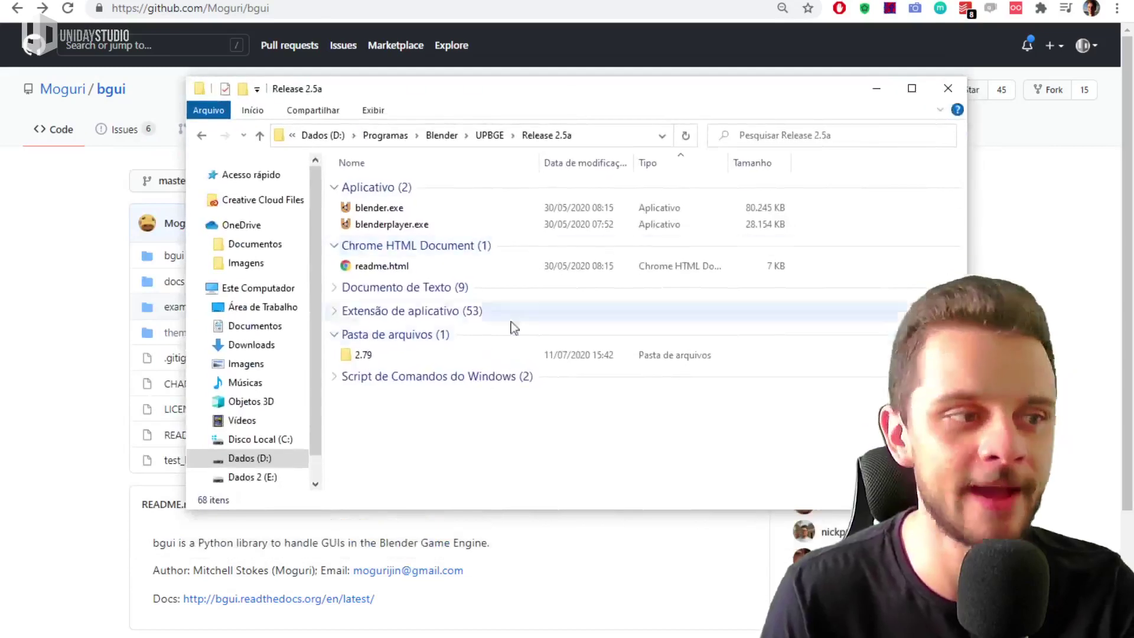
Drill into 2.79 > python > lib > bgui to list the installed bgui modules, then close Explorer
double_click(362, 355)
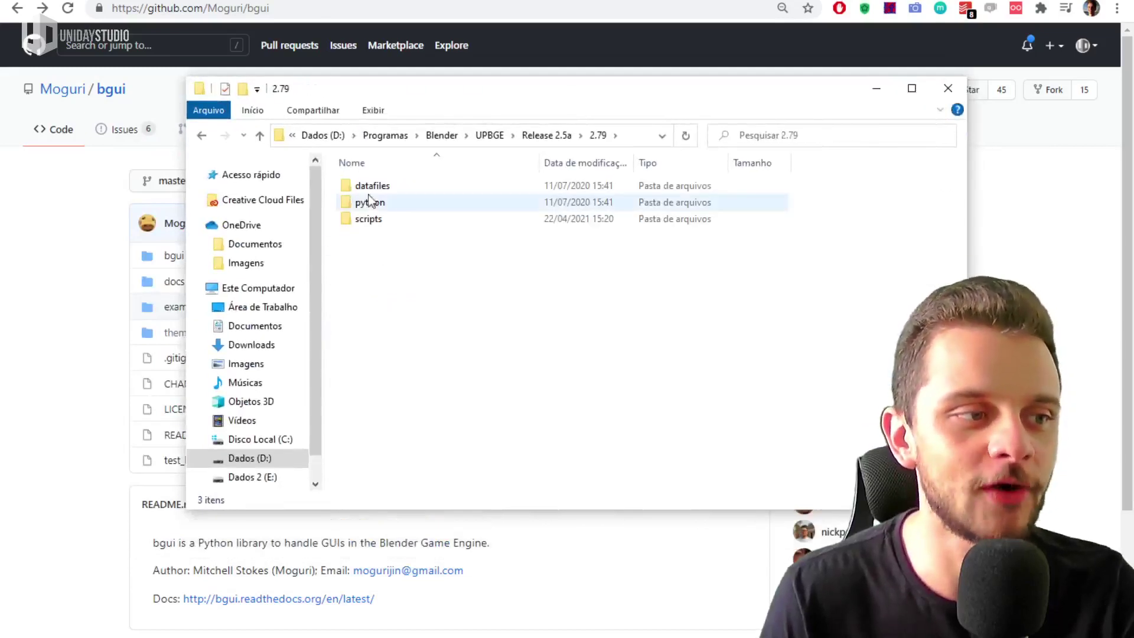
double_click(383, 209)
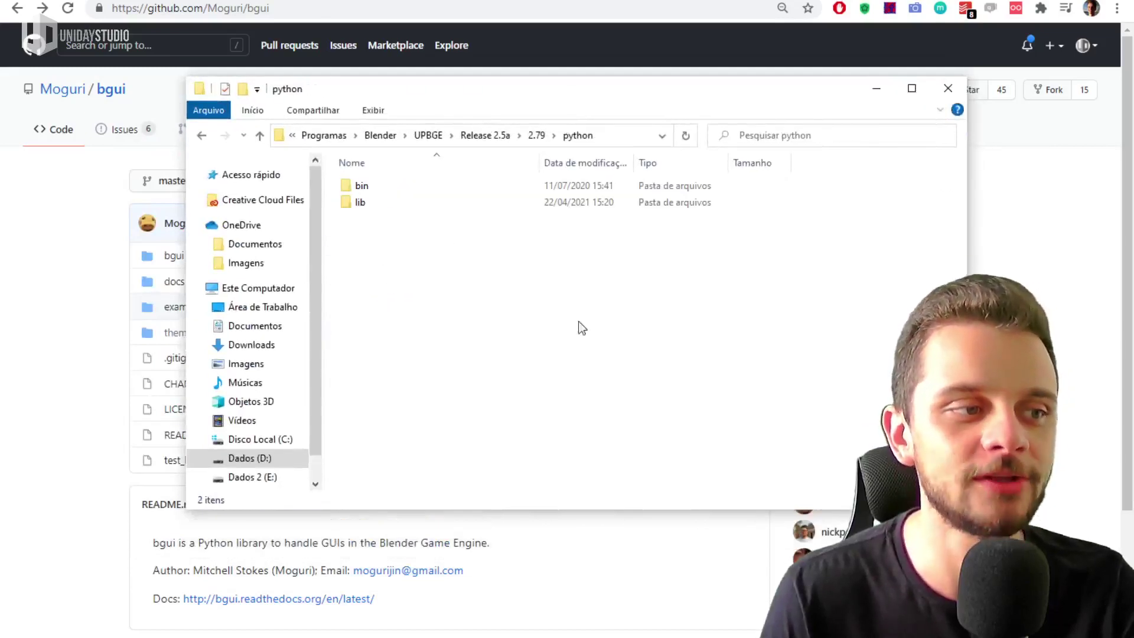
left_click(366, 204)
double_click(366, 204)
left_click(363, 219)
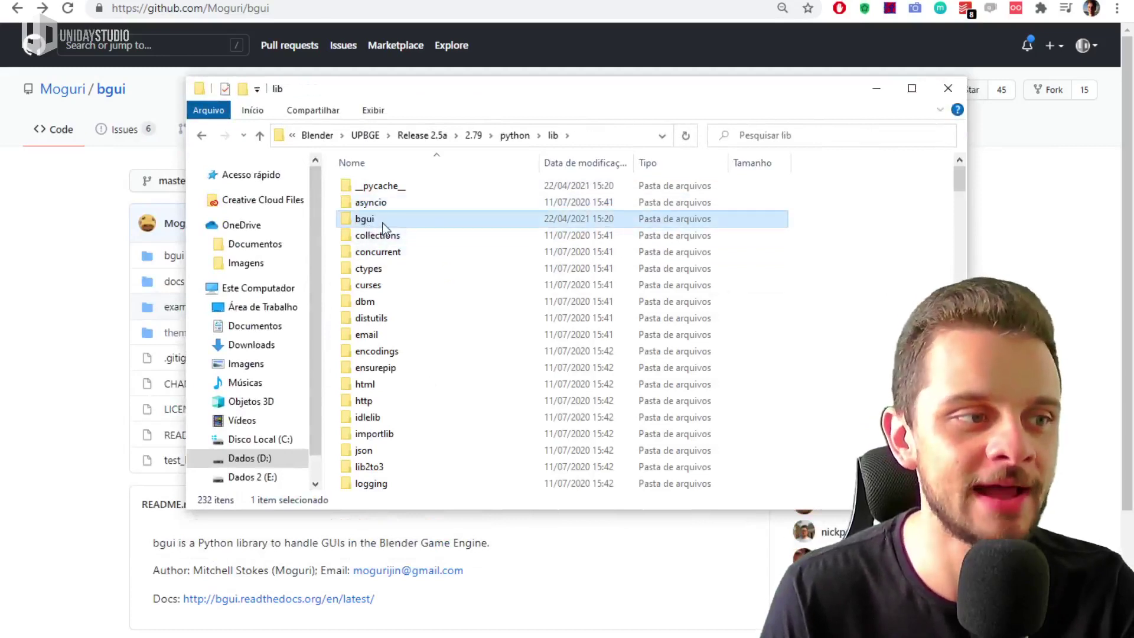
double_click(382, 224)
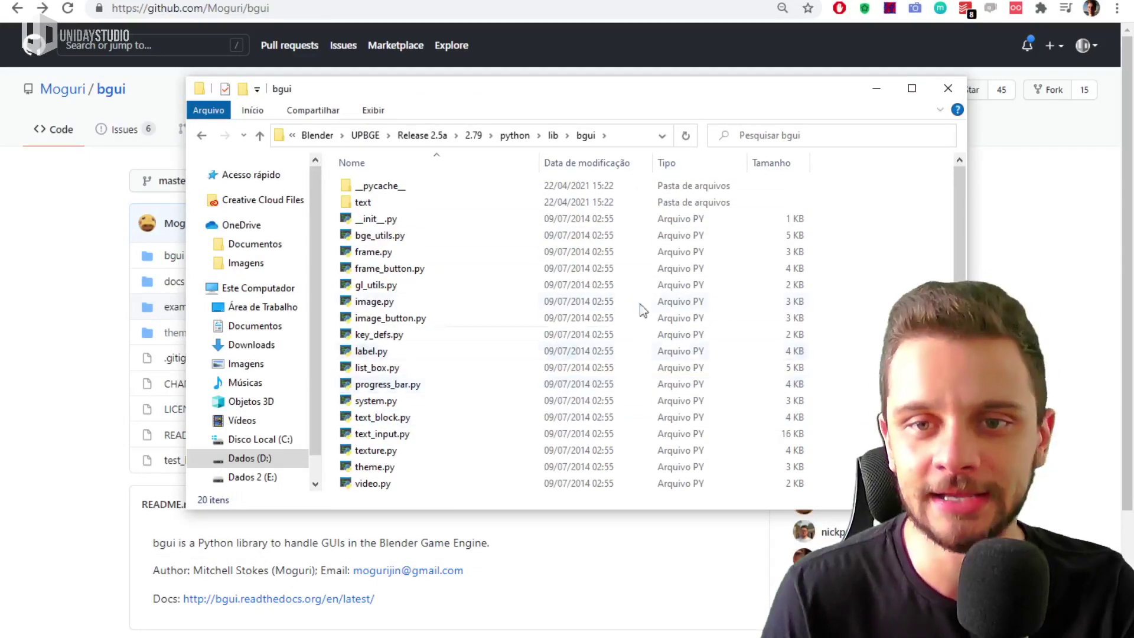
scroll(683, 329, "down", 1)
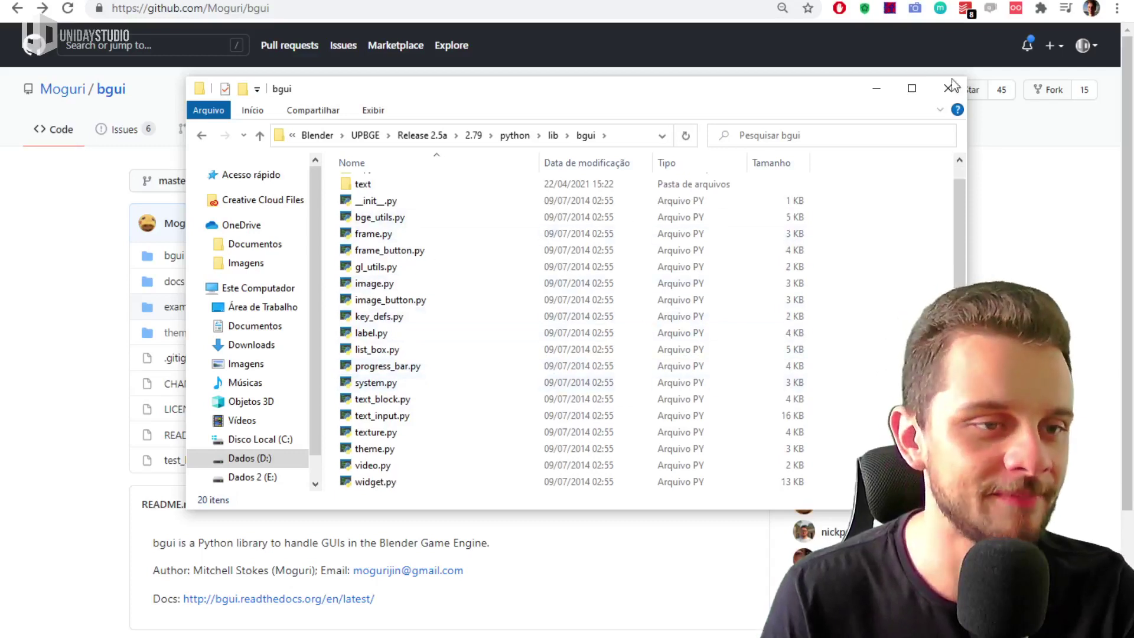
left_click(950, 88)
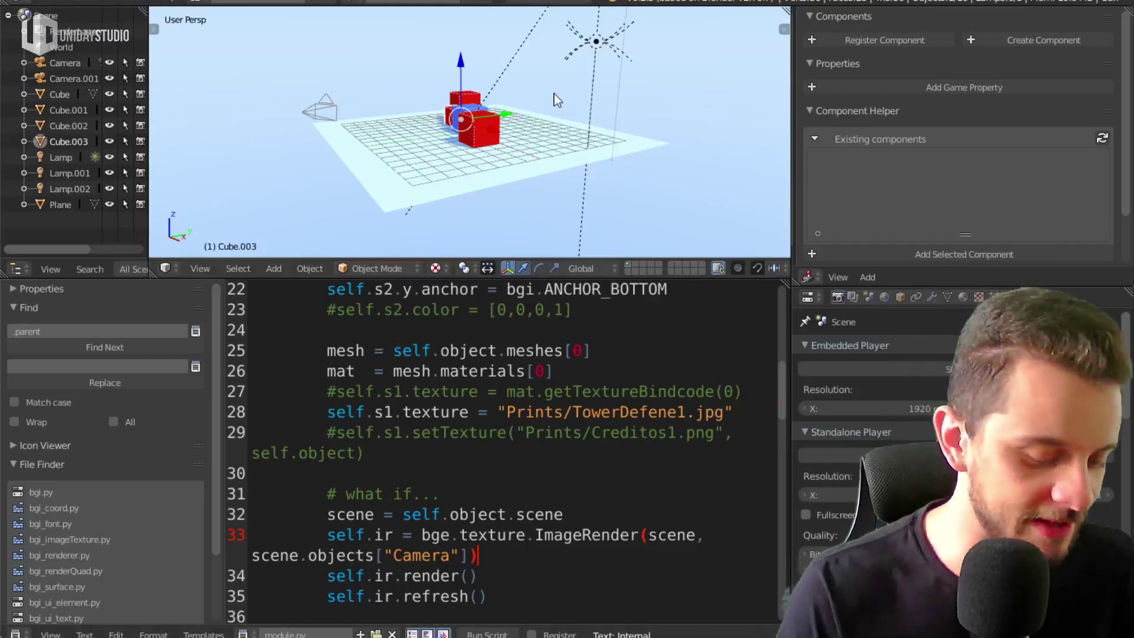
Load MoguriBguiTest.blend from UPBGE's recent files list
key("shift+ctrl+o")
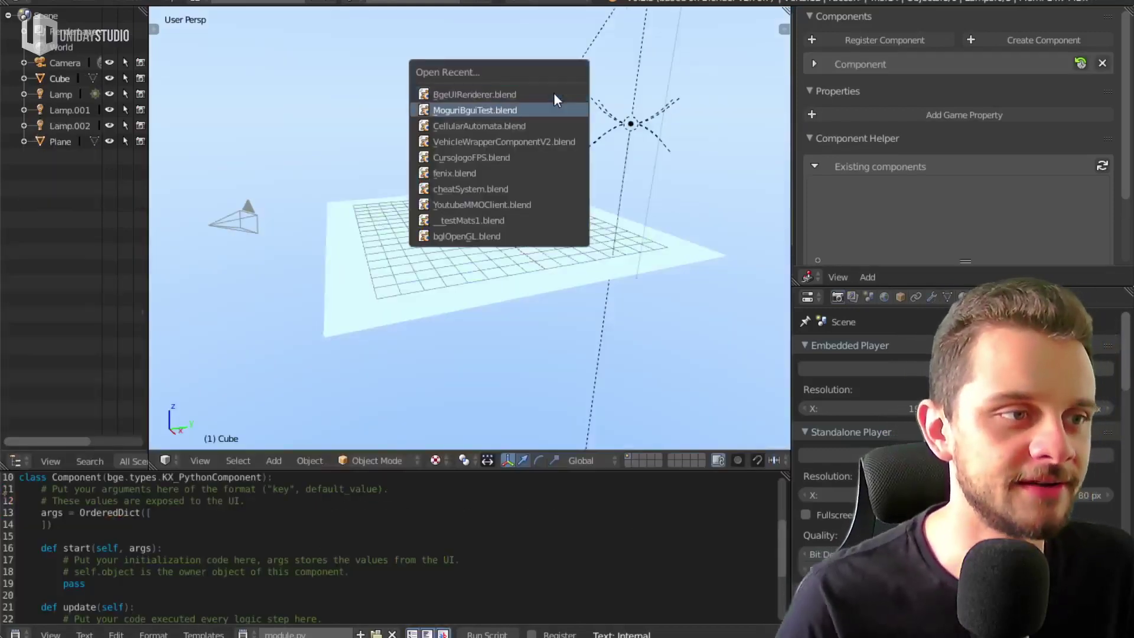
key("Return")
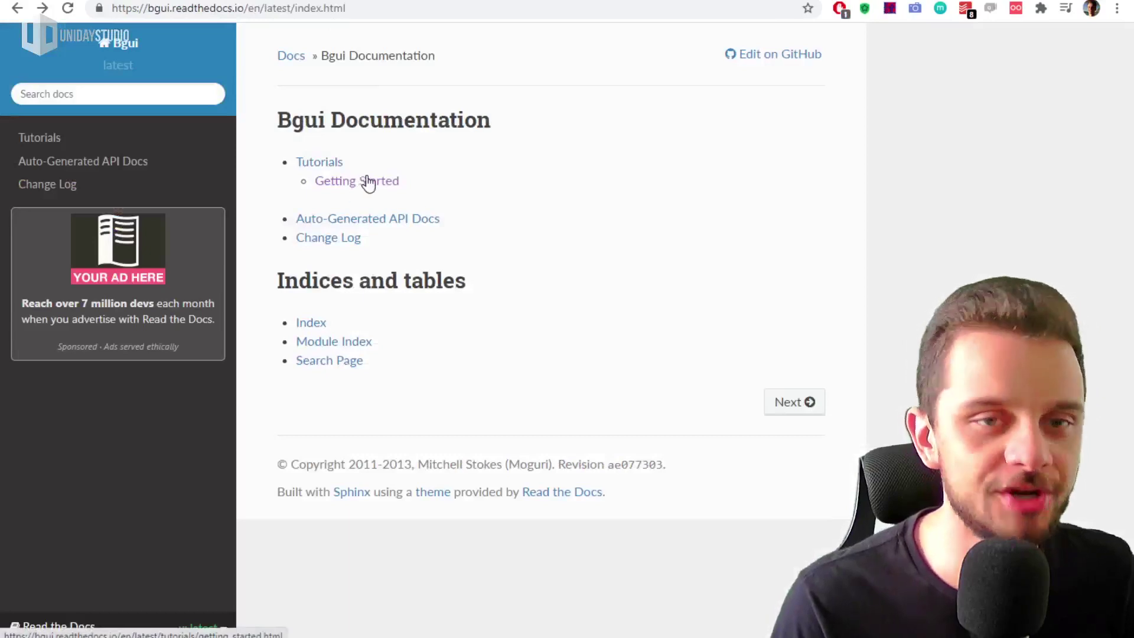
Open the bgui Getting Started tutorial and highlight the Setup a System example code
left_click(367, 182)
scroll(738, 336, "down", 1)
scroll(742, 348, "down", 4)
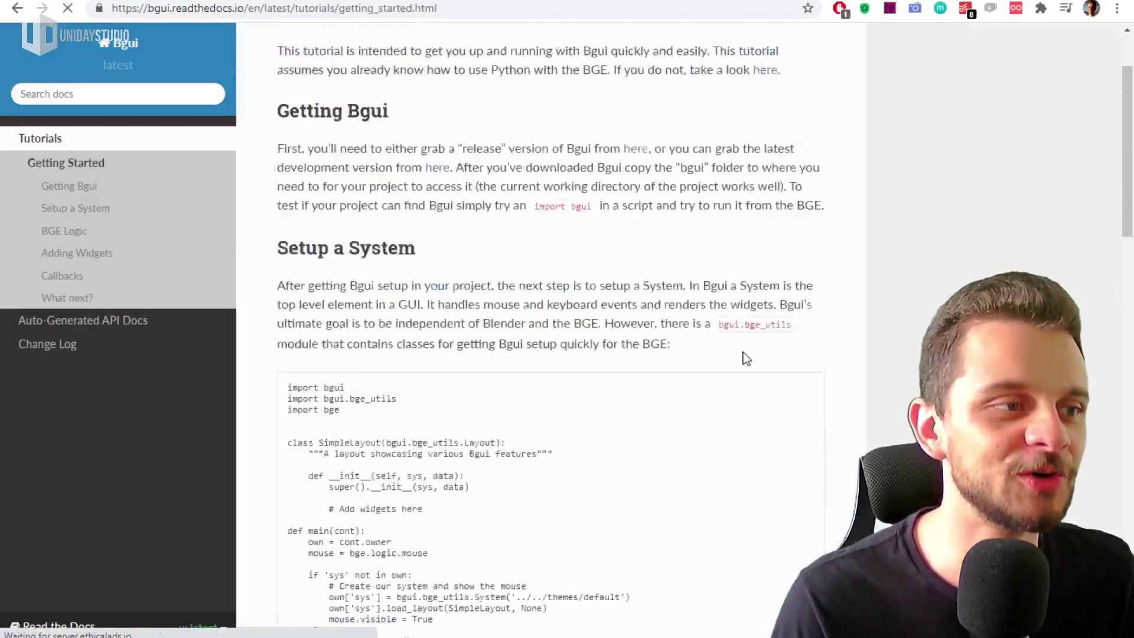
scroll(801, 448, "up", 5)
scroll(602, 407, "down", 5)
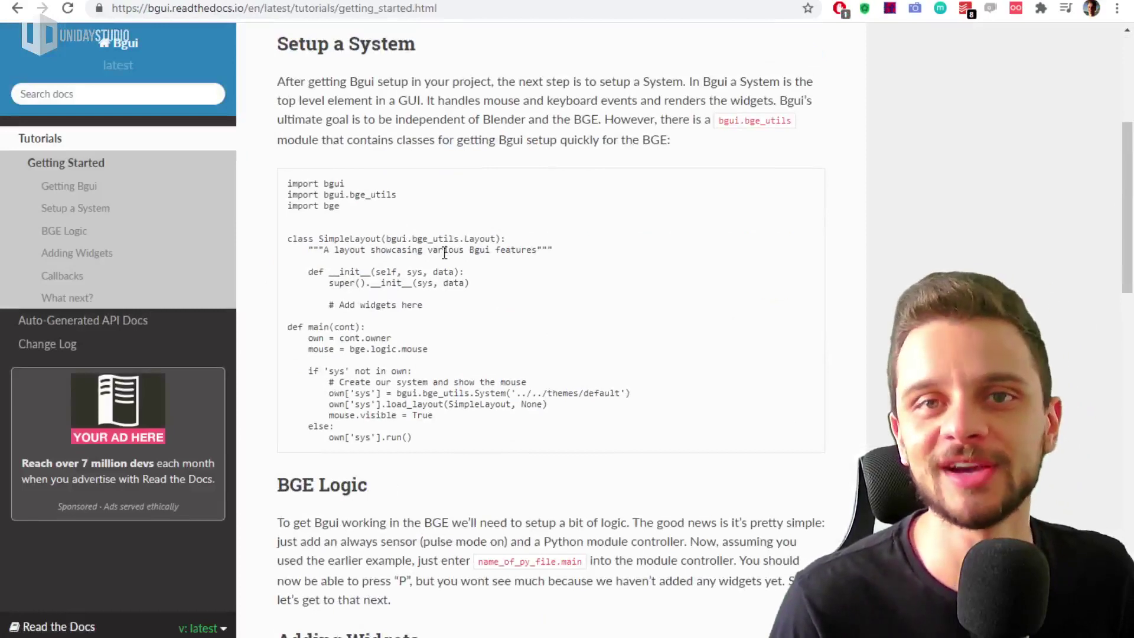
mouse_move(413, 439)
left_mouse_down()
mouse_move(381, 339)
mouse_move(278, 202)
left_mouse_up()
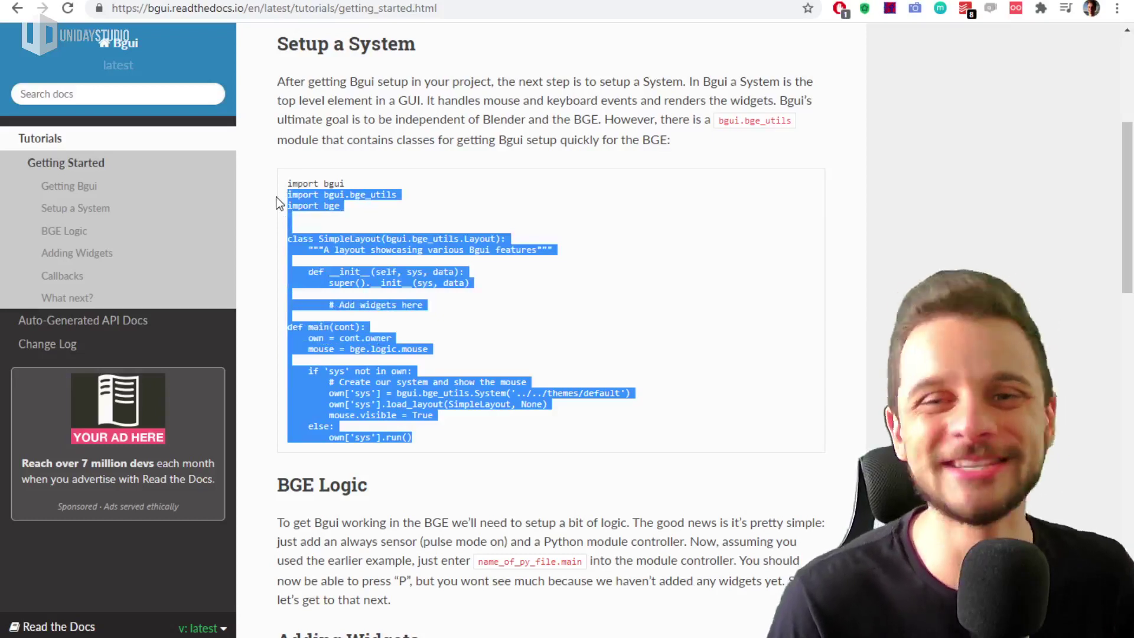
left_click(471, 417)
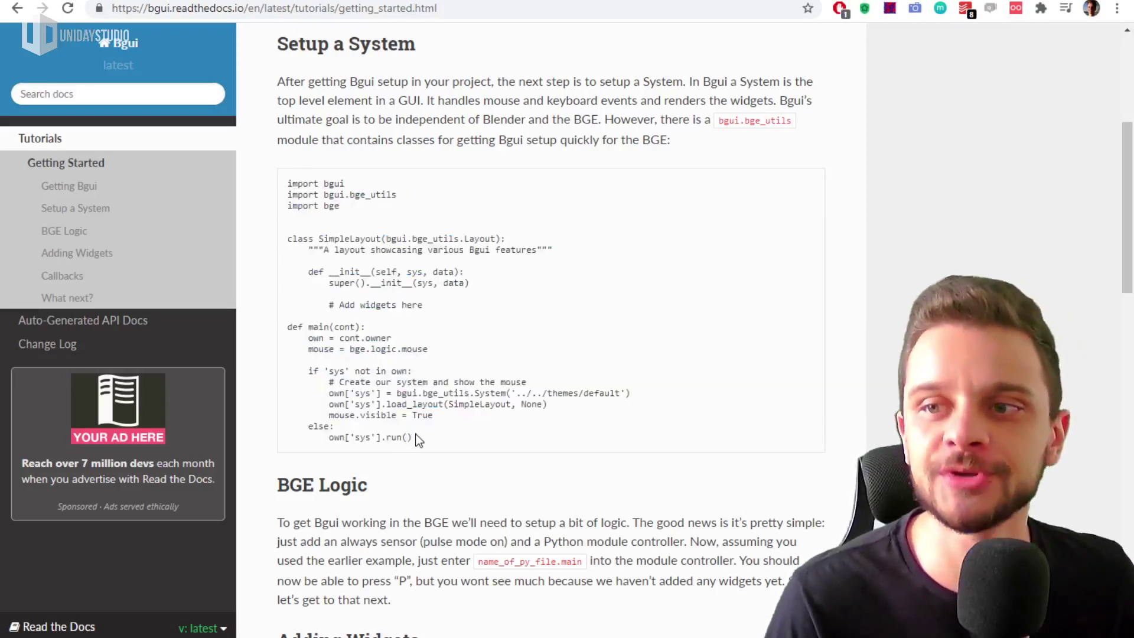
Move on to the Adding Widgets section and read through its example
scroll(413, 455, "down", 4)
scroll(366, 414, "down", 3)
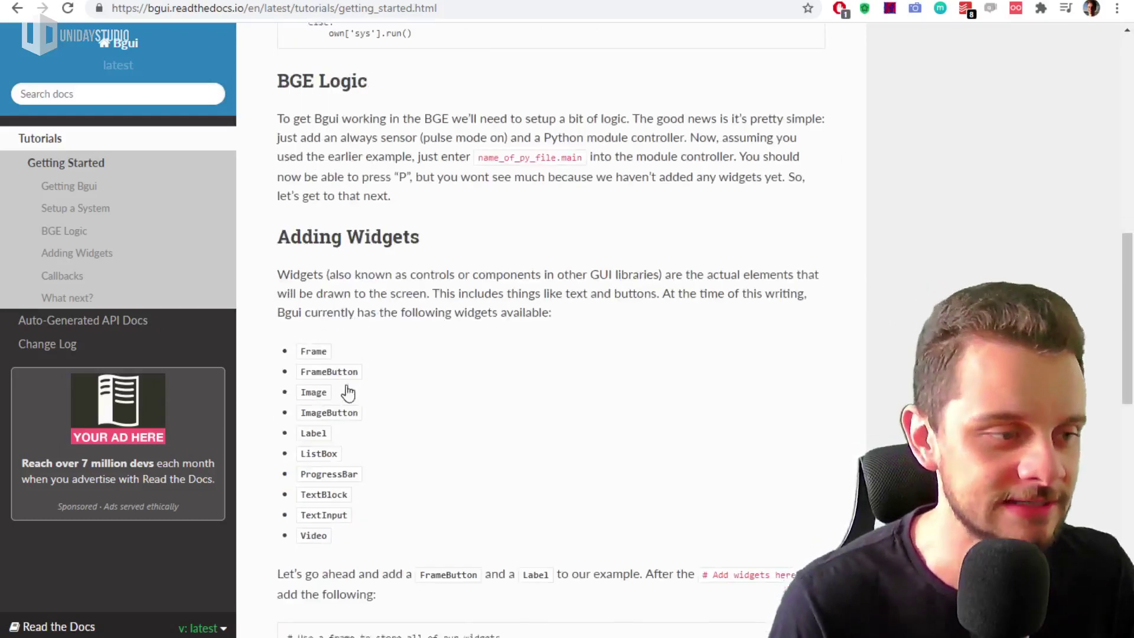
scroll(354, 413, "down", 5)
scroll(384, 473, "down", 4)
scroll(418, 513, "up", 6)
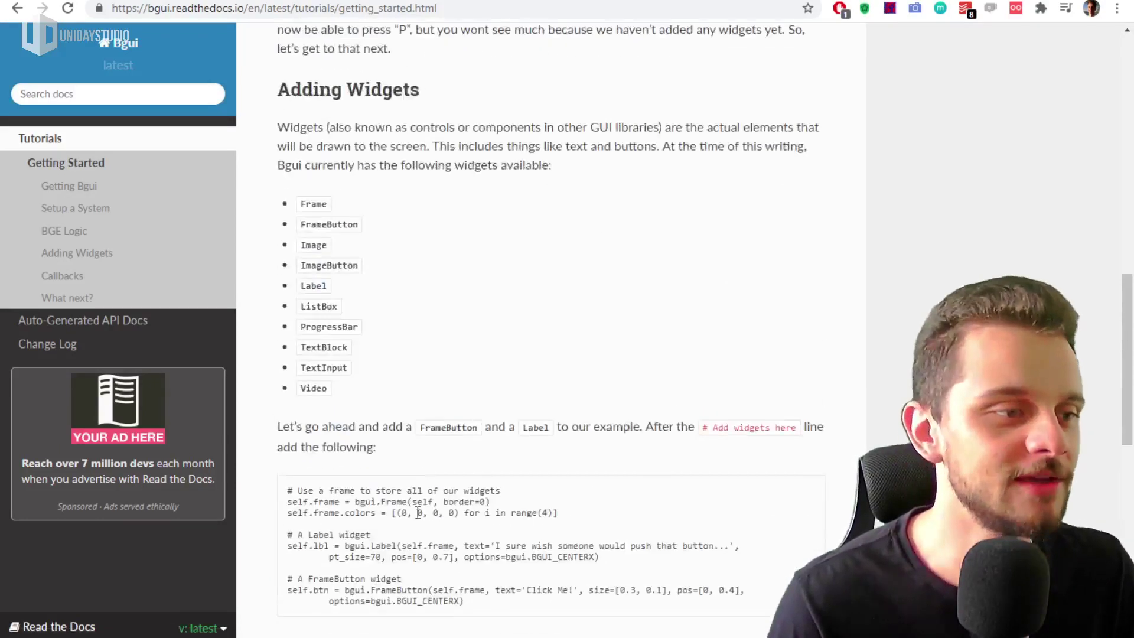
double_click(384, 92)
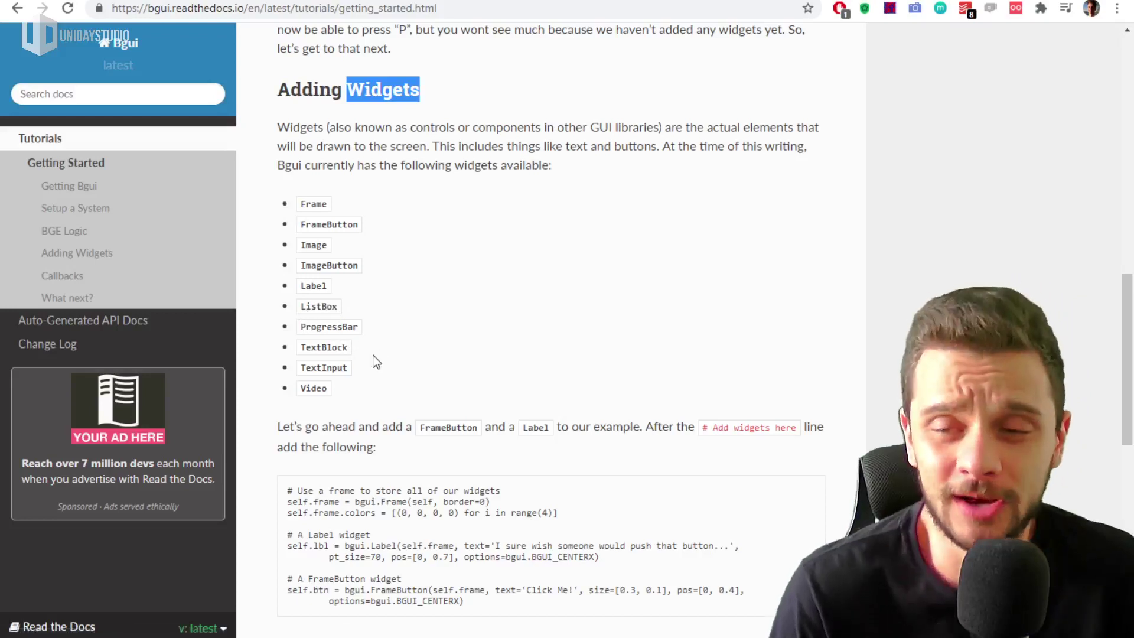
scroll(449, 418, "down", 5)
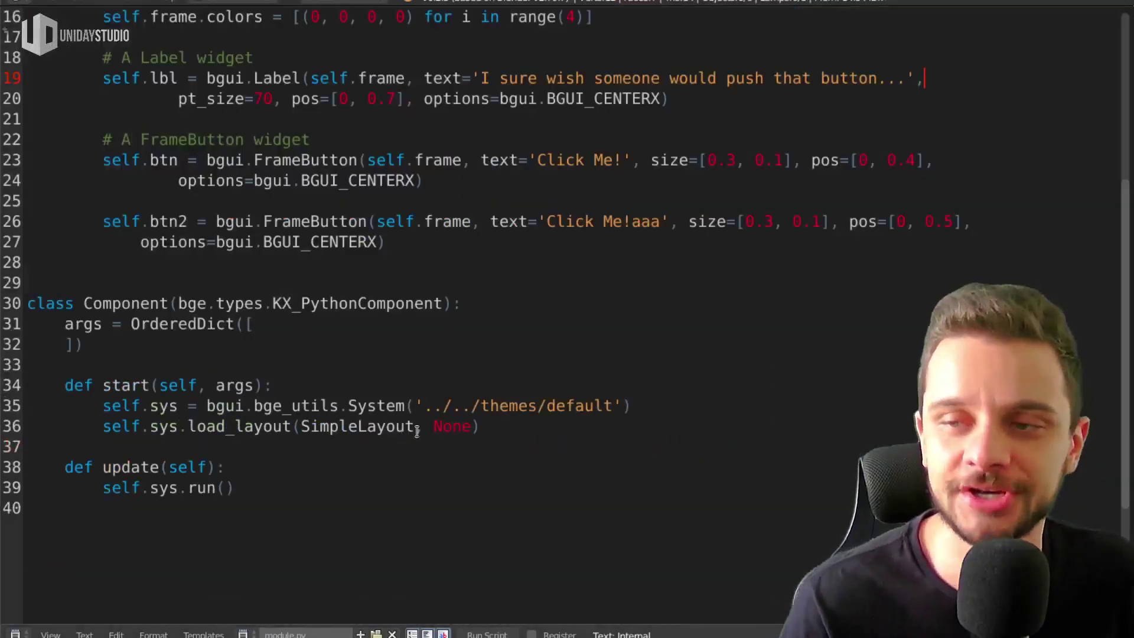
Walk through the SimpleLayout script, highlighting the Component class line and the SimpleLayout class name
scroll(404, 437, "up", 5)
scroll(455, 397, "down", 3)
scroll(455, 396, "up", 3)
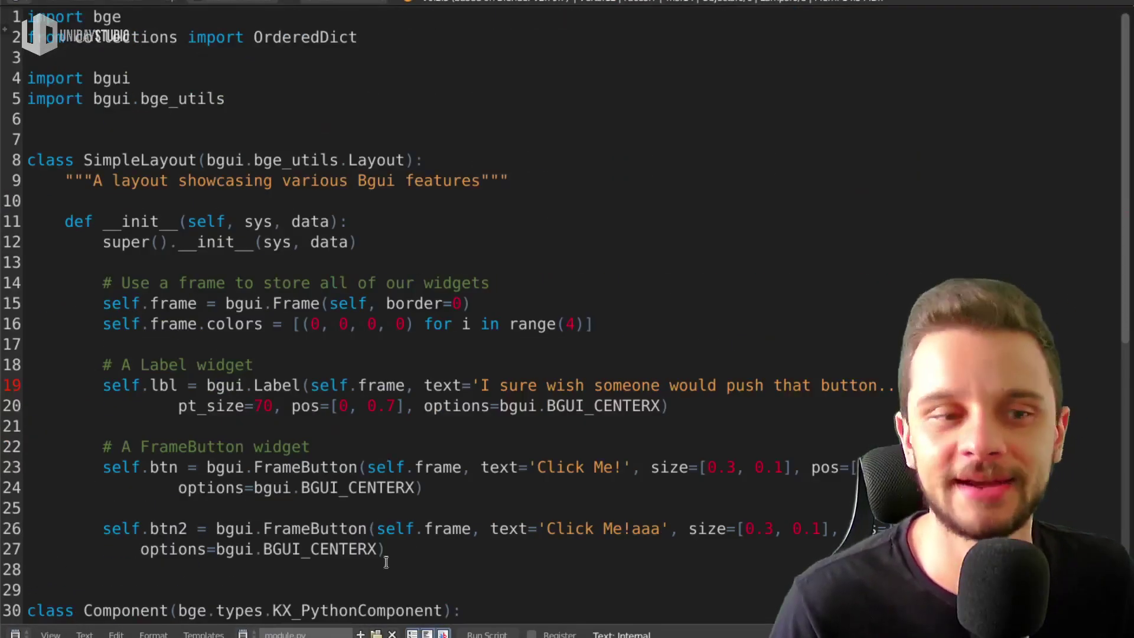
left_click_drag(385, 547, 28, 177)
scroll(177, 322, "down", 5)
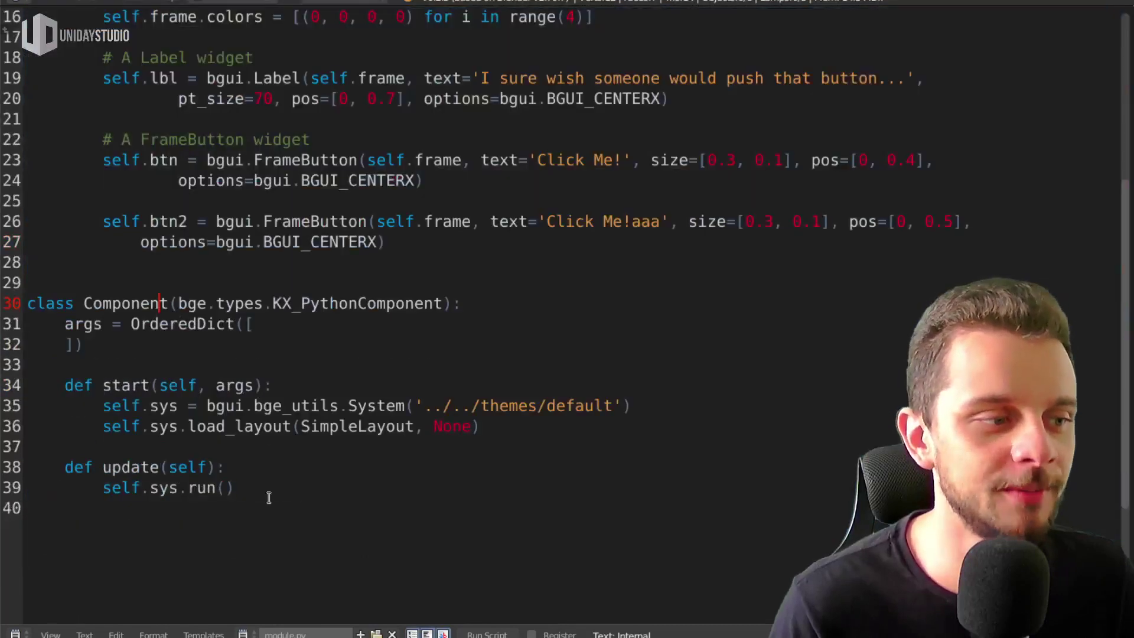
left_click_drag(29, 261, 237, 487)
left_click(472, 303)
scroll(537, 385, "up", 5)
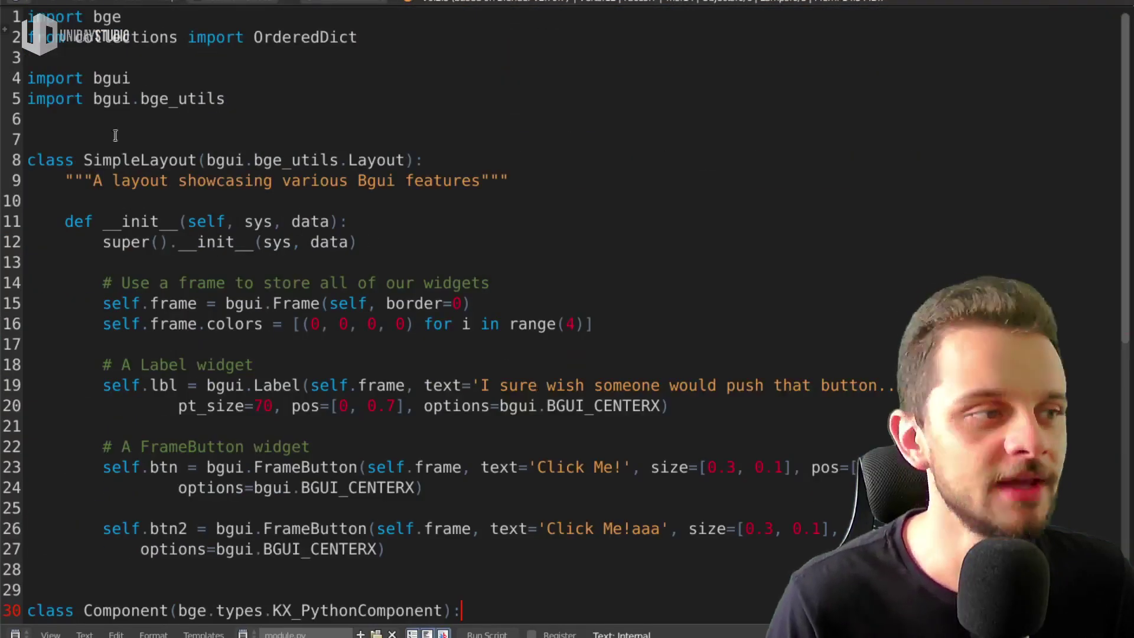
double_click(142, 160)
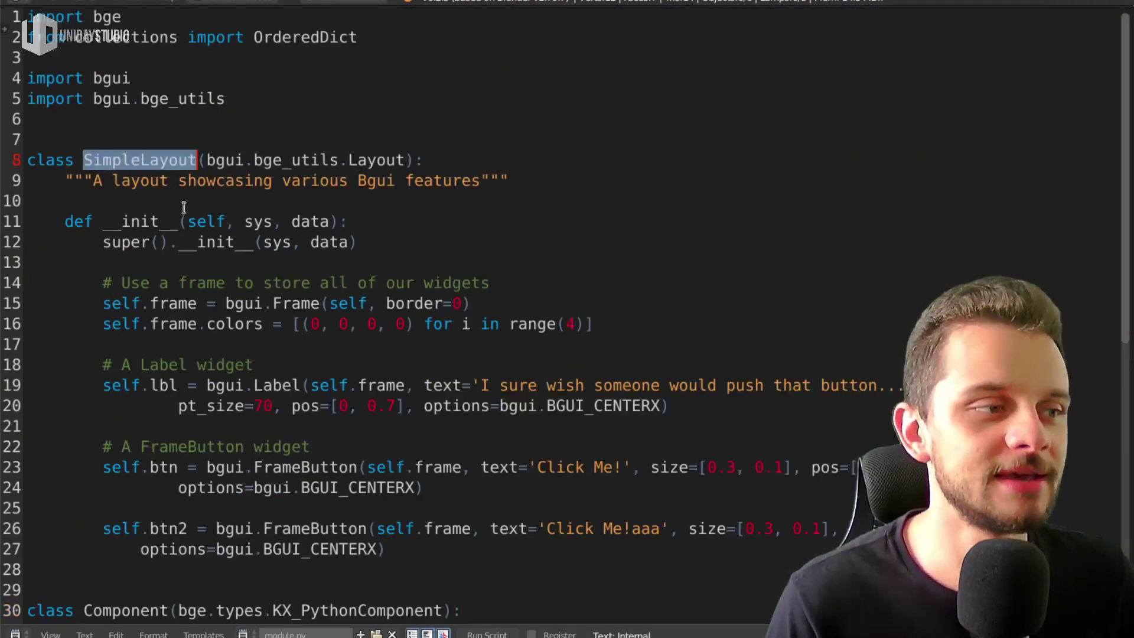
Compare against the bgui docs, then highlight SimpleLayout and its bgui Layout base class on line 8
key("alt+Tab")
scroll(522, 406, "up", 10)
scroll(544, 395, "up", 2)
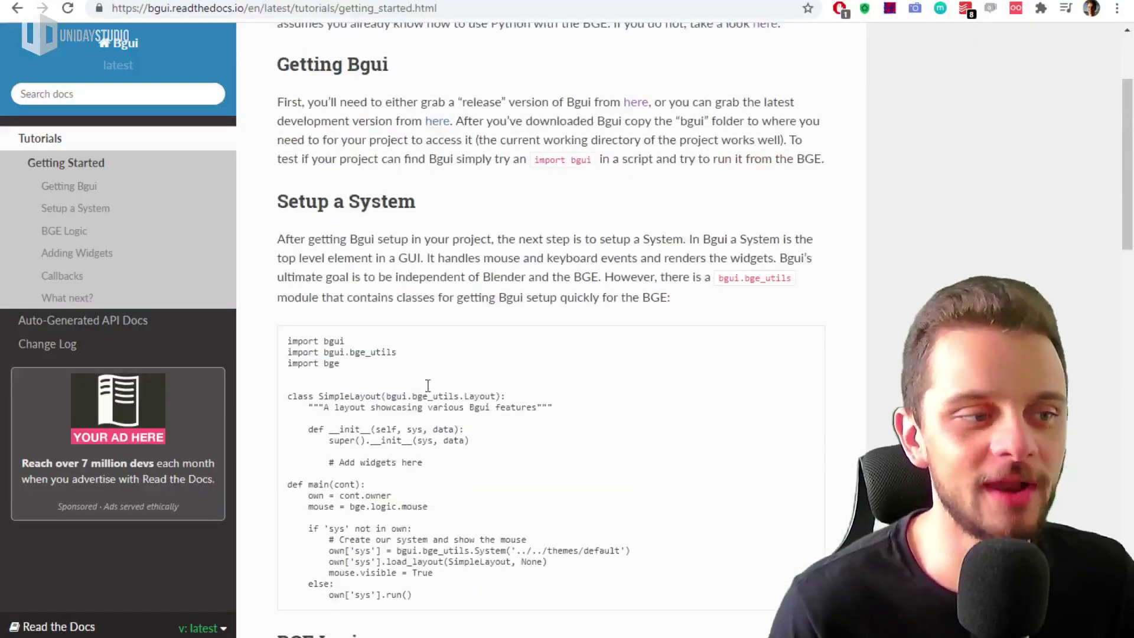
key("alt+Tab")
double_click(155, 181)
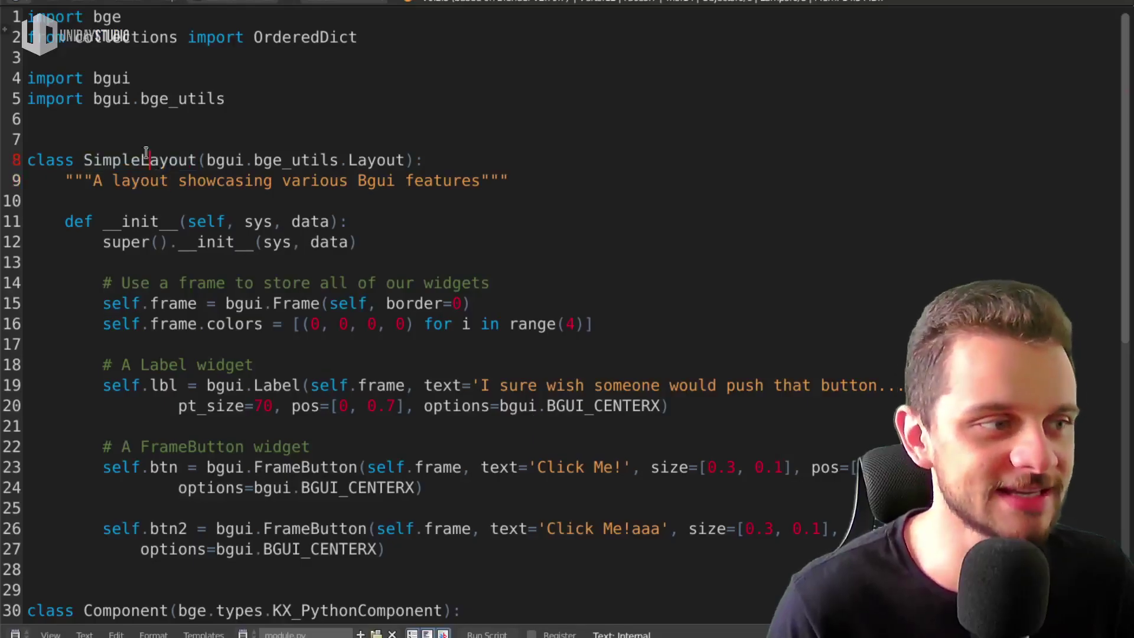
double_click(142, 160)
left_click(290, 160)
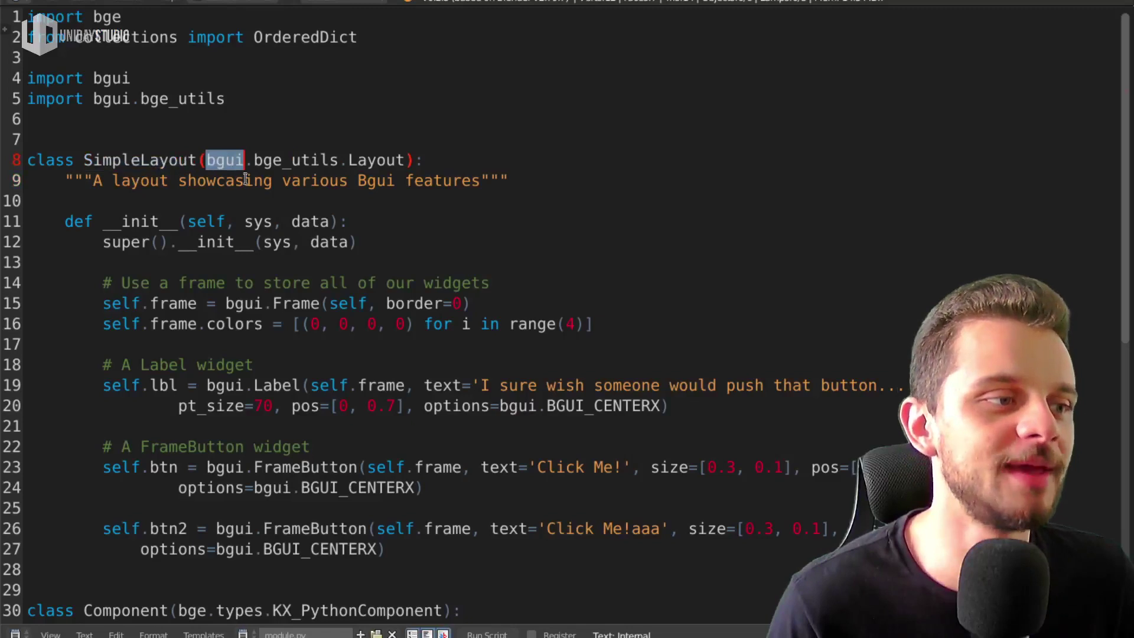
left_click(356, 160)
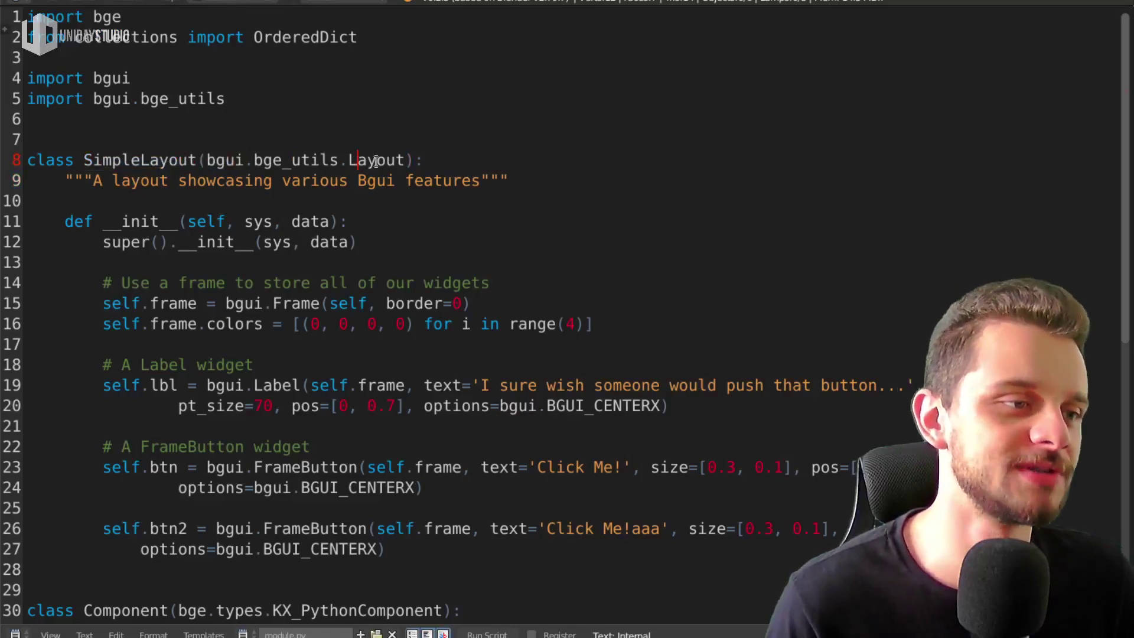
double_click(376, 160)
left_click(403, 160)
Highlight the widget creation code on lines 14–27, then bring the 3D viewport back beside the script
scroll(253, 212, "down", 2)
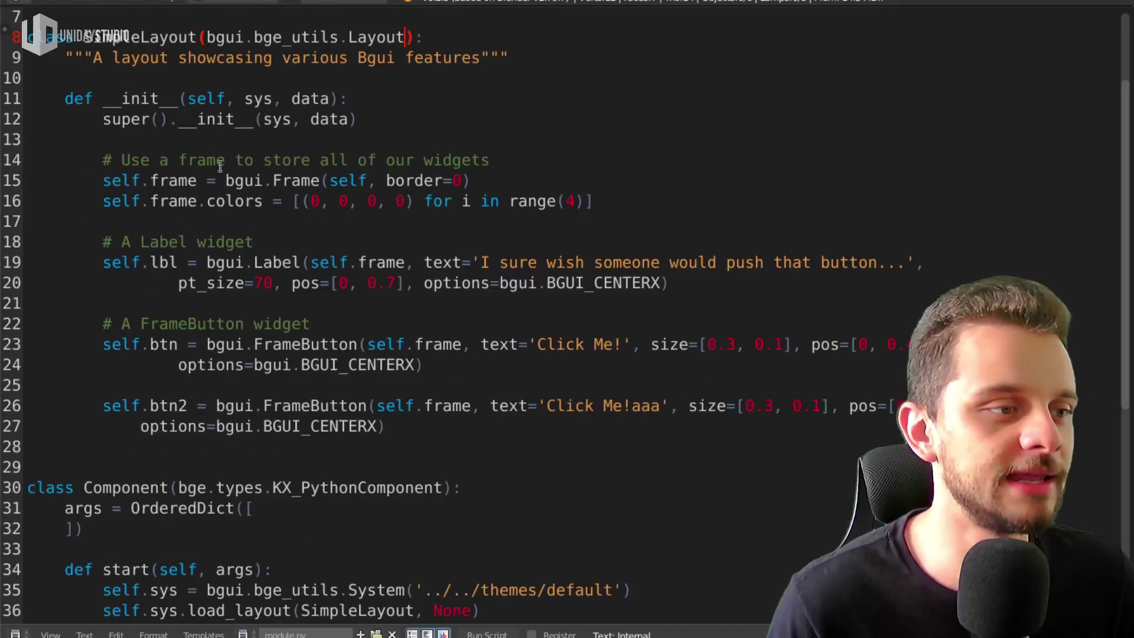
left_click_drag(111, 155, 468, 444)
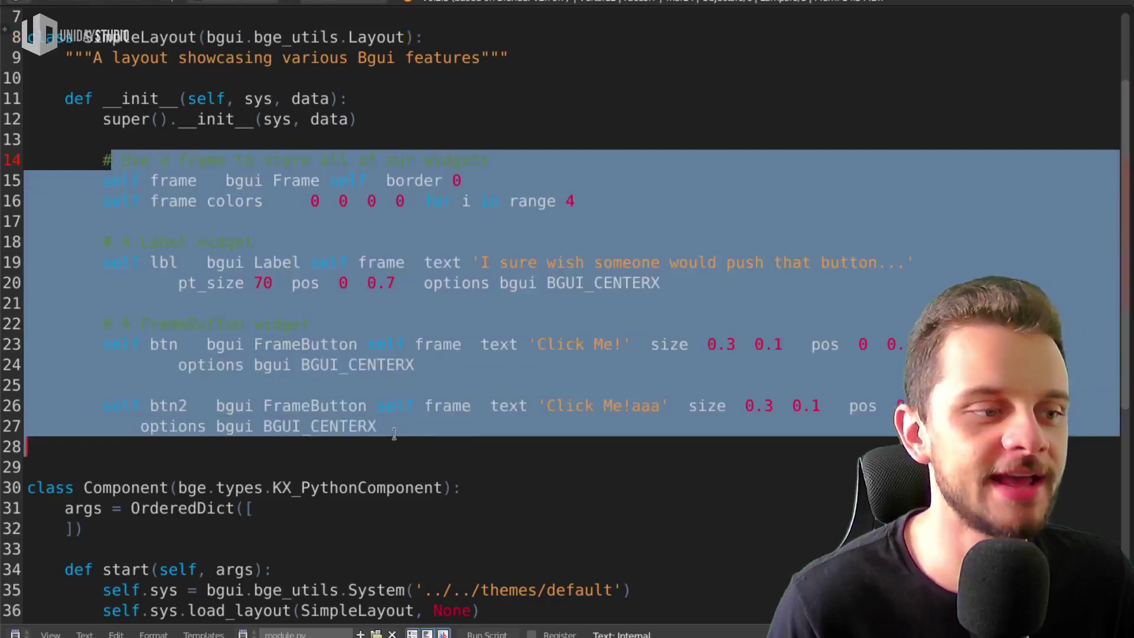
left_click(413, 436)
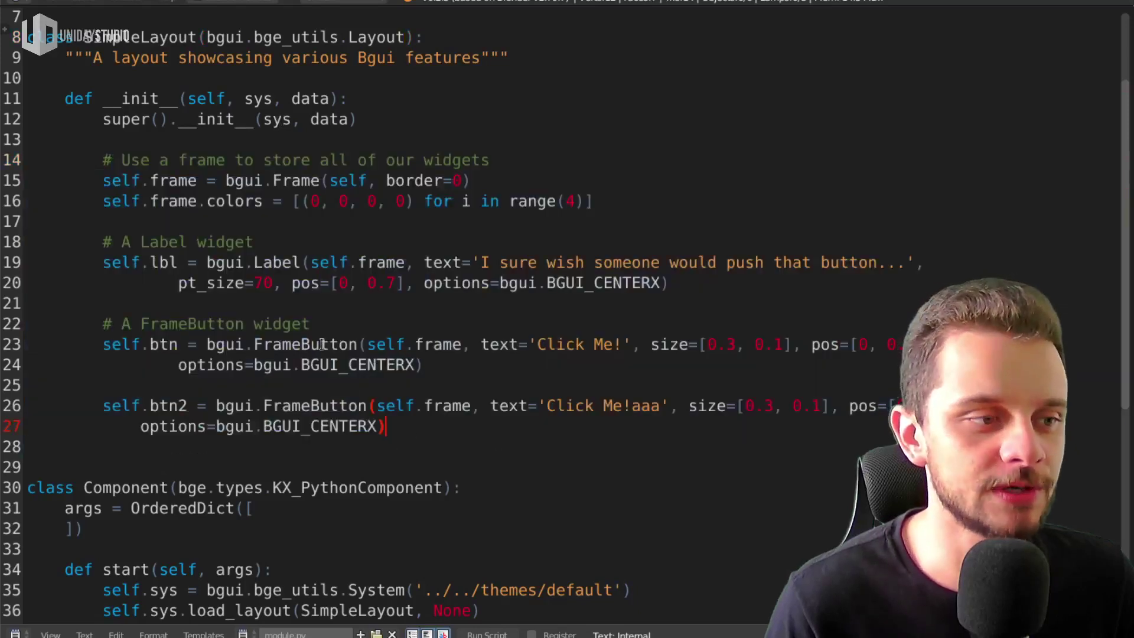
key("ctrl+Up")
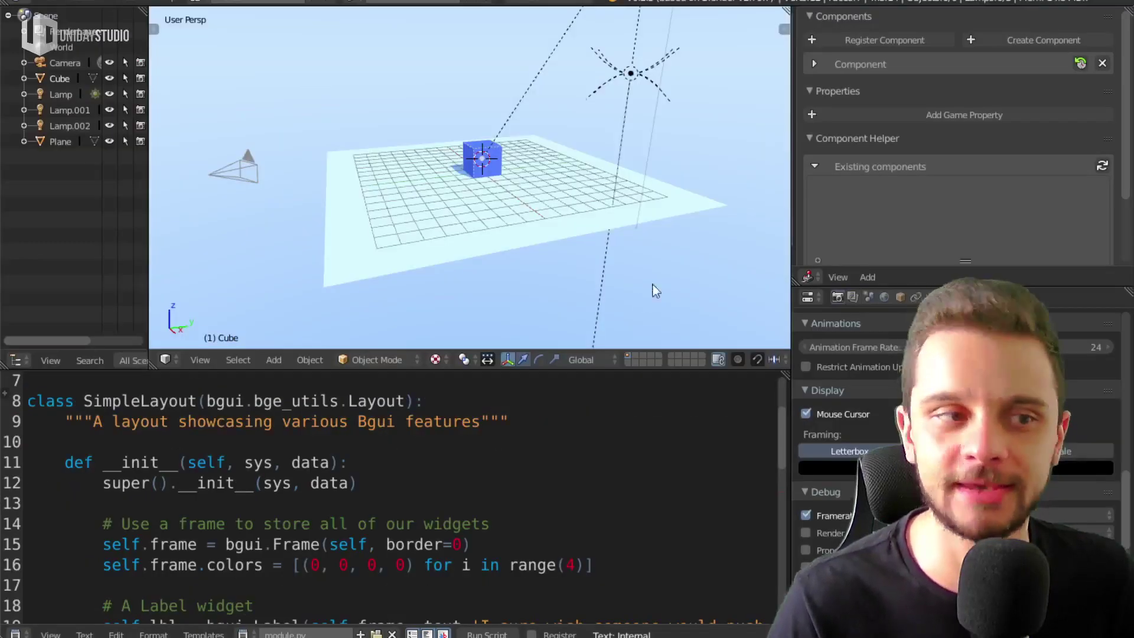
Run the game a few times to preview the label and both Click Me buttons, then maximize the script editor
key("p")
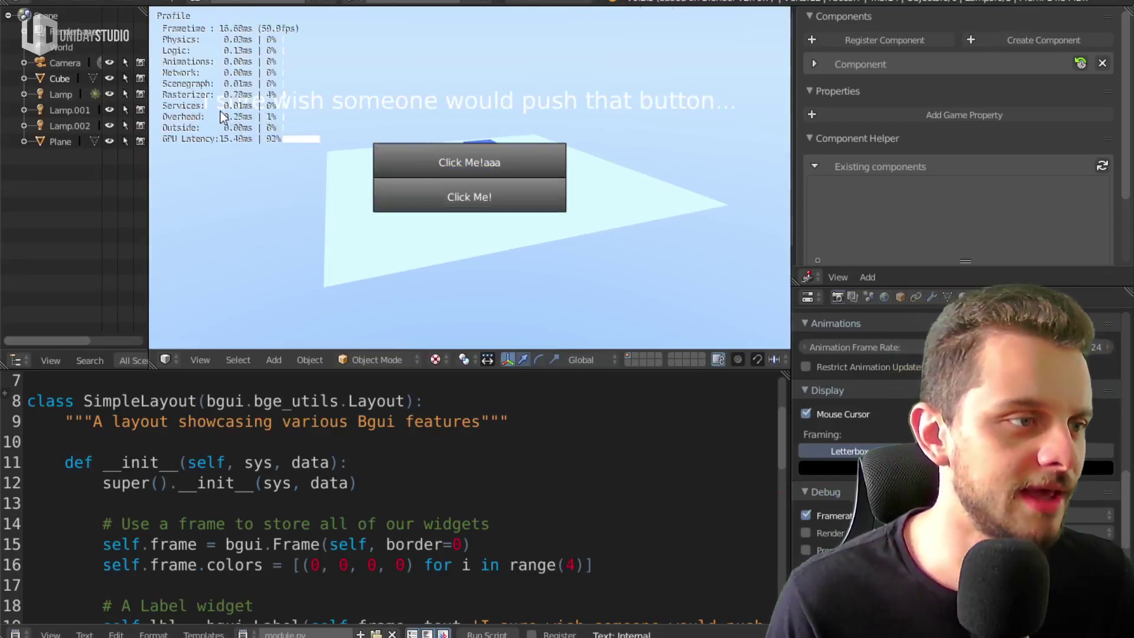
key("Escape")
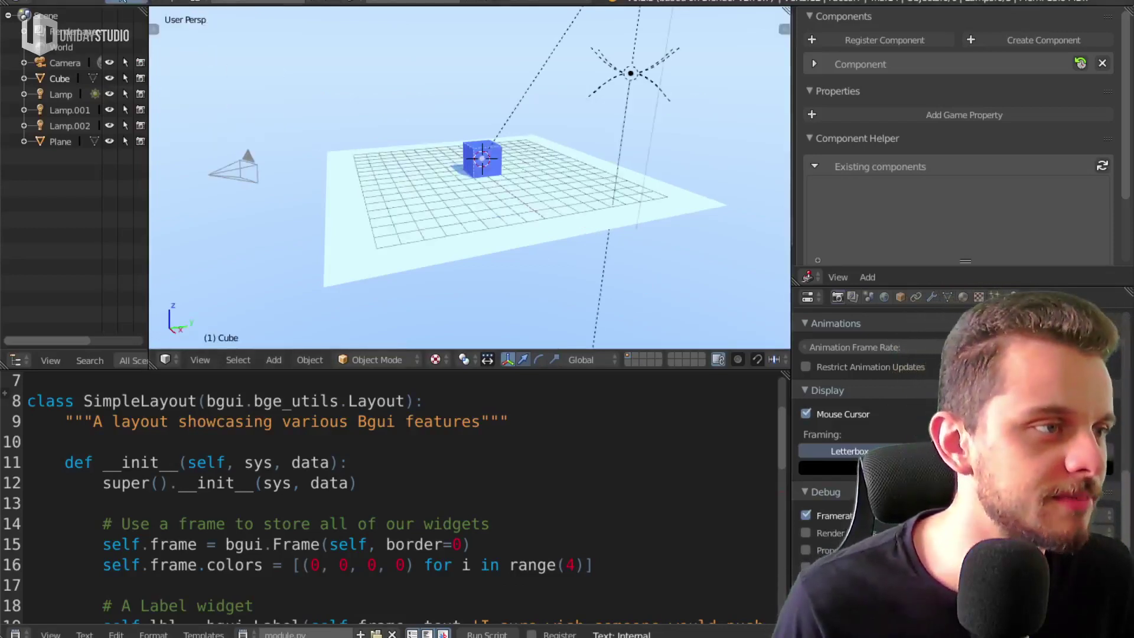
left_click(126, 2)
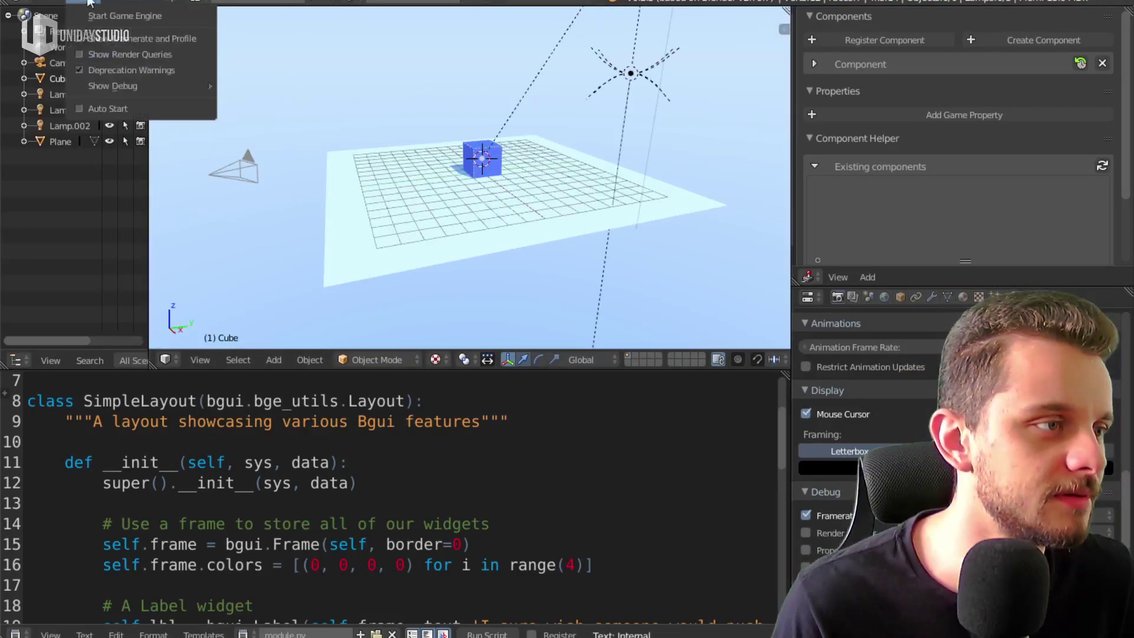
key("p")
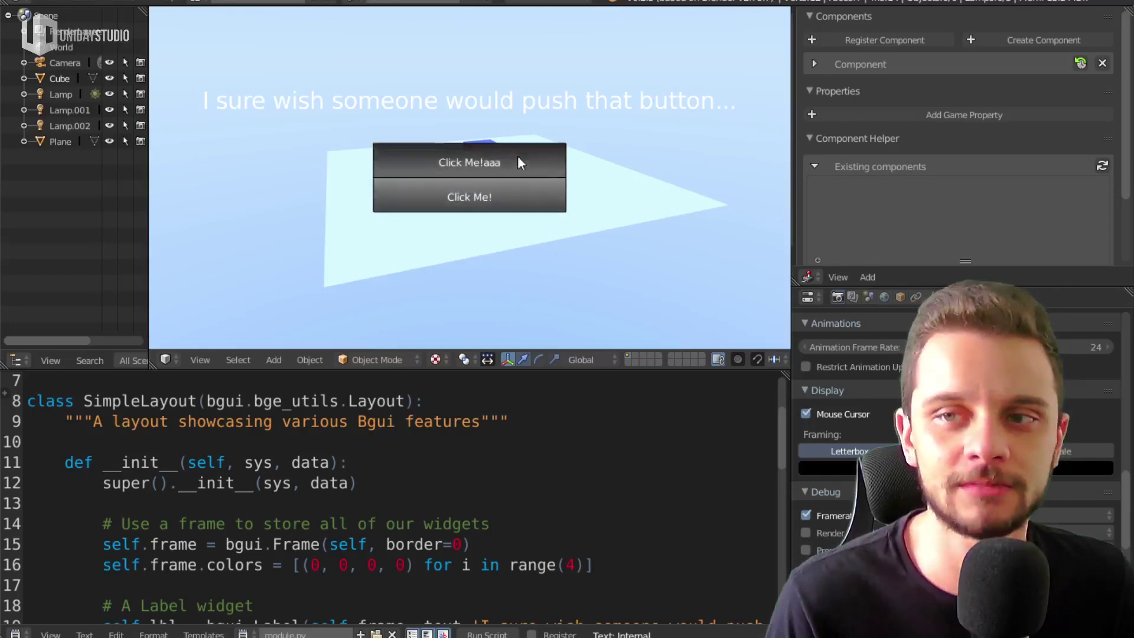
key("Escape")
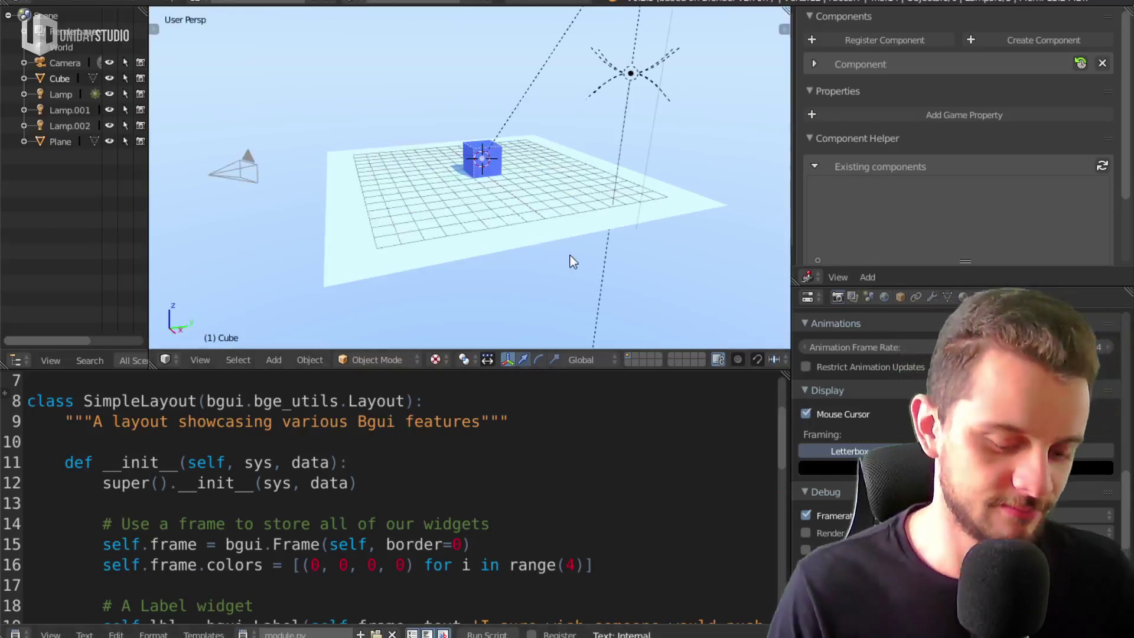
key("p")
key("Escape")
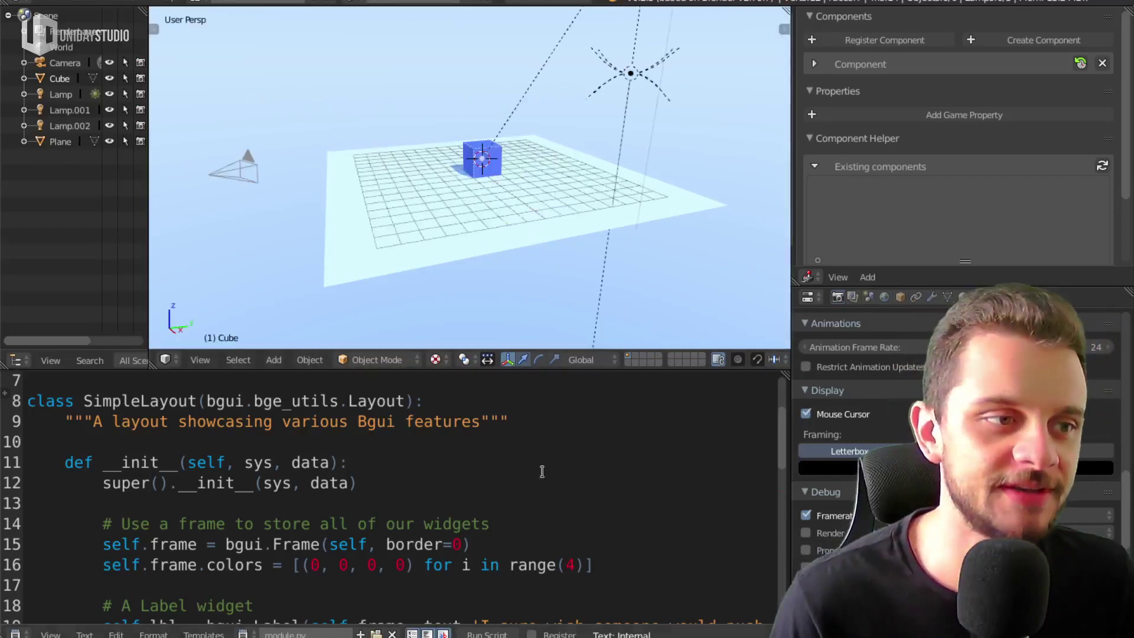
key("ctrl+Up")
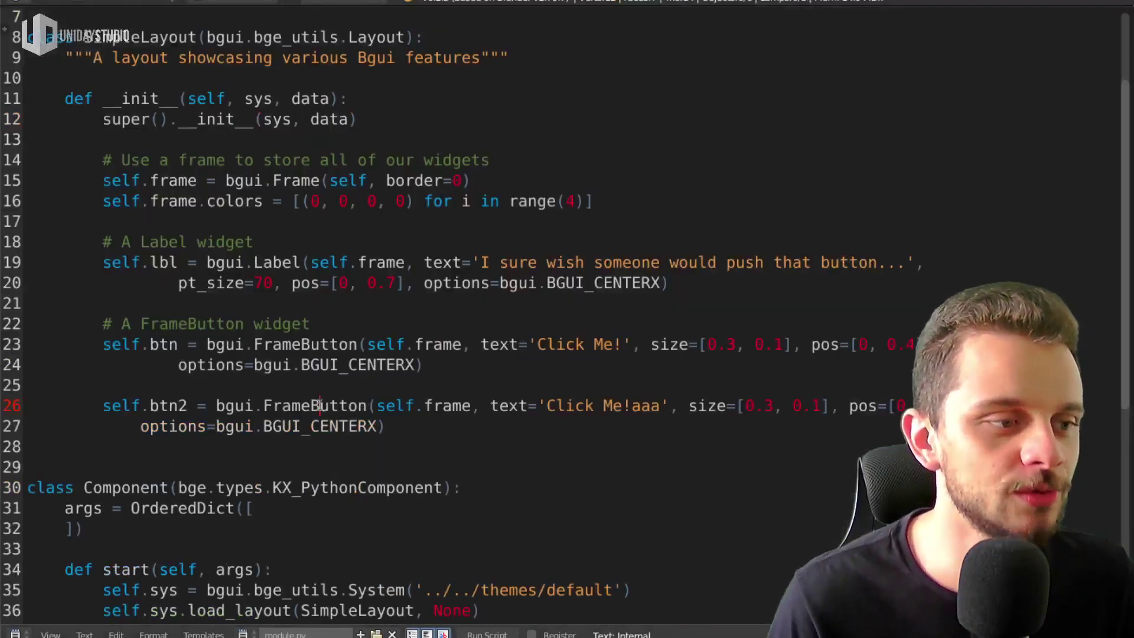
Review the second button's FrameButton line: its label text, size values and BGUI_CENTERX option
double_click(320, 405)
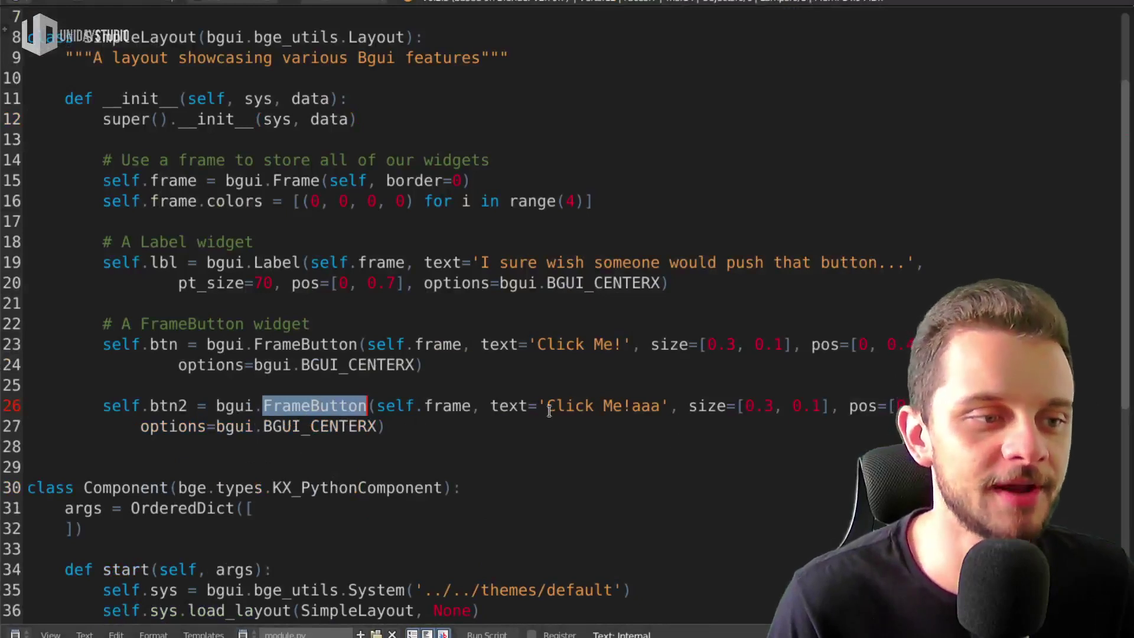
left_click_drag(547, 409, 632, 409)
left_click(761, 407)
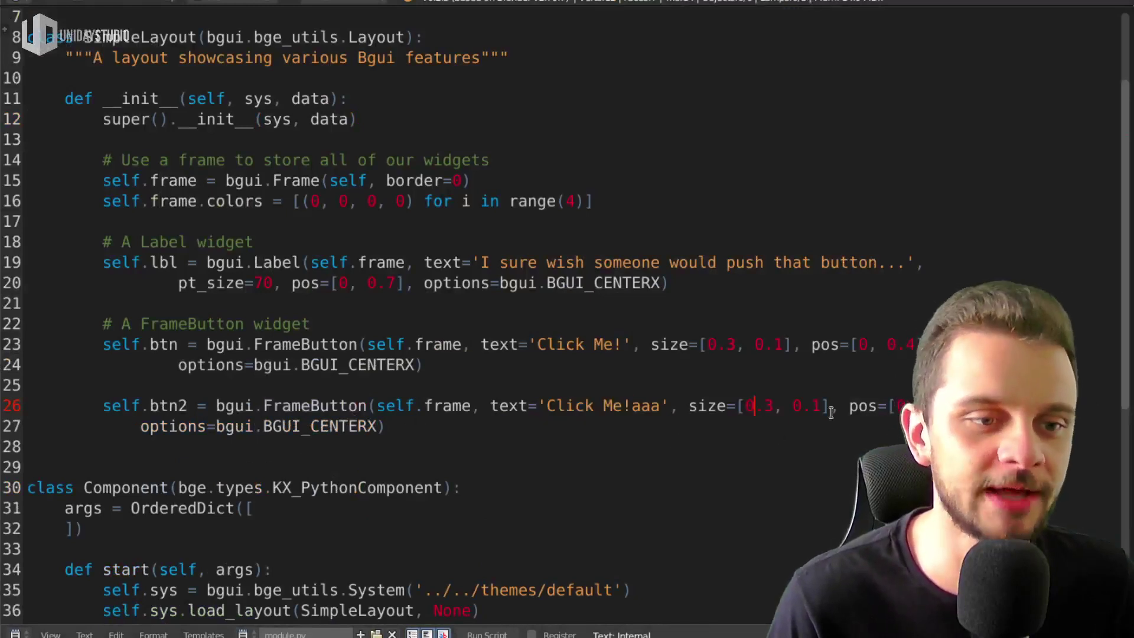
double_click(281, 430)
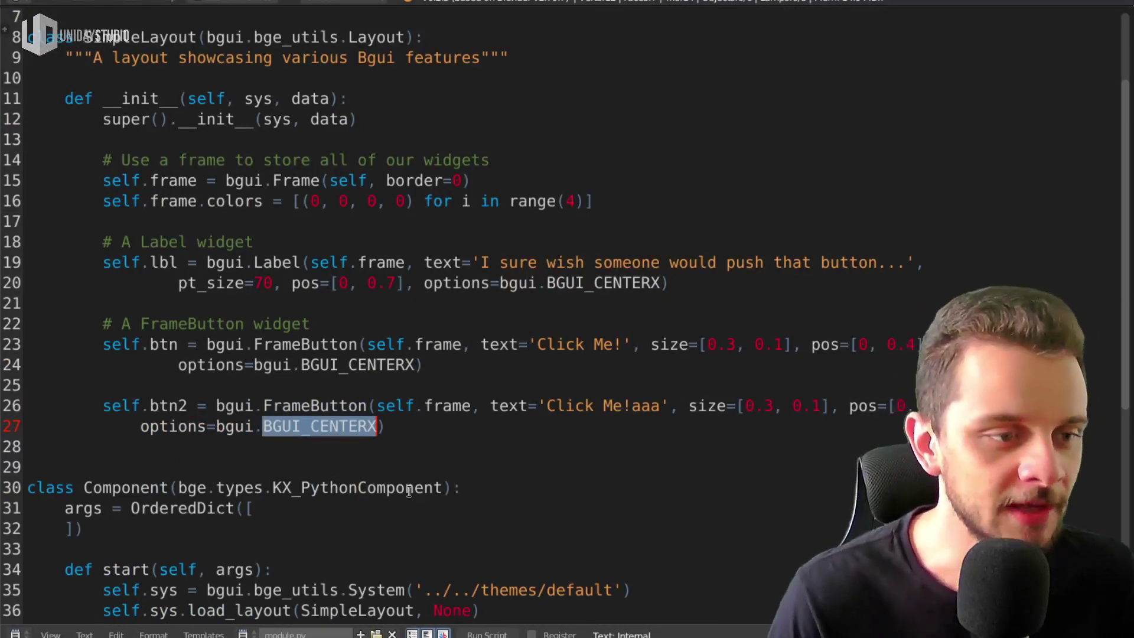
Change the second button's label to 'Se inscreva!' and run the game to see it
left_click_drag(660, 406, 594, 405)
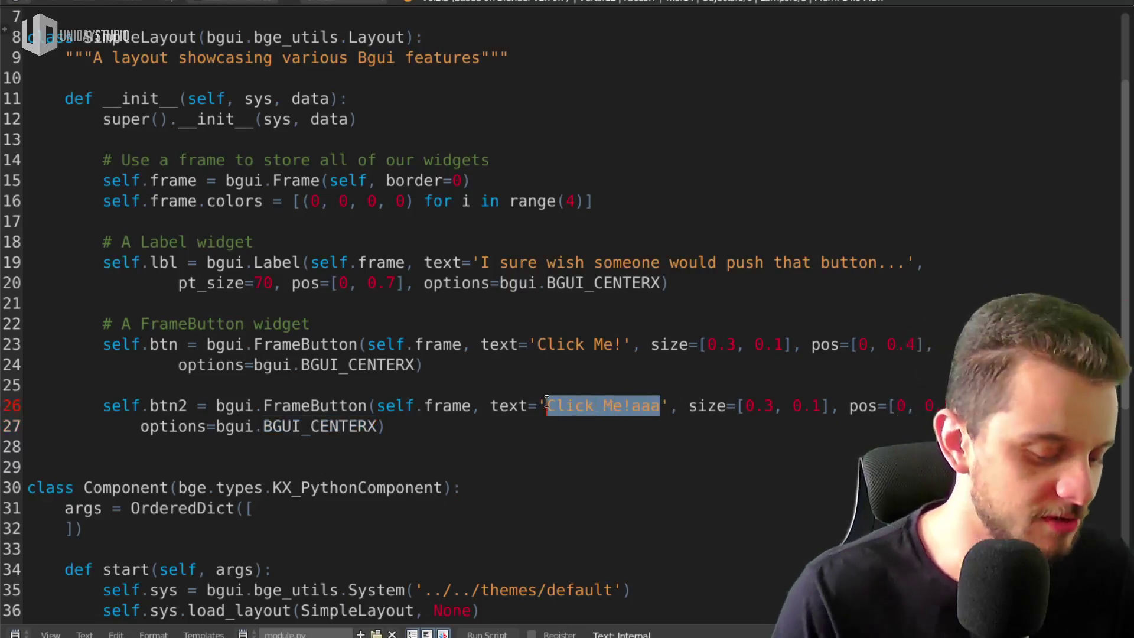
type("Se inscreva!")
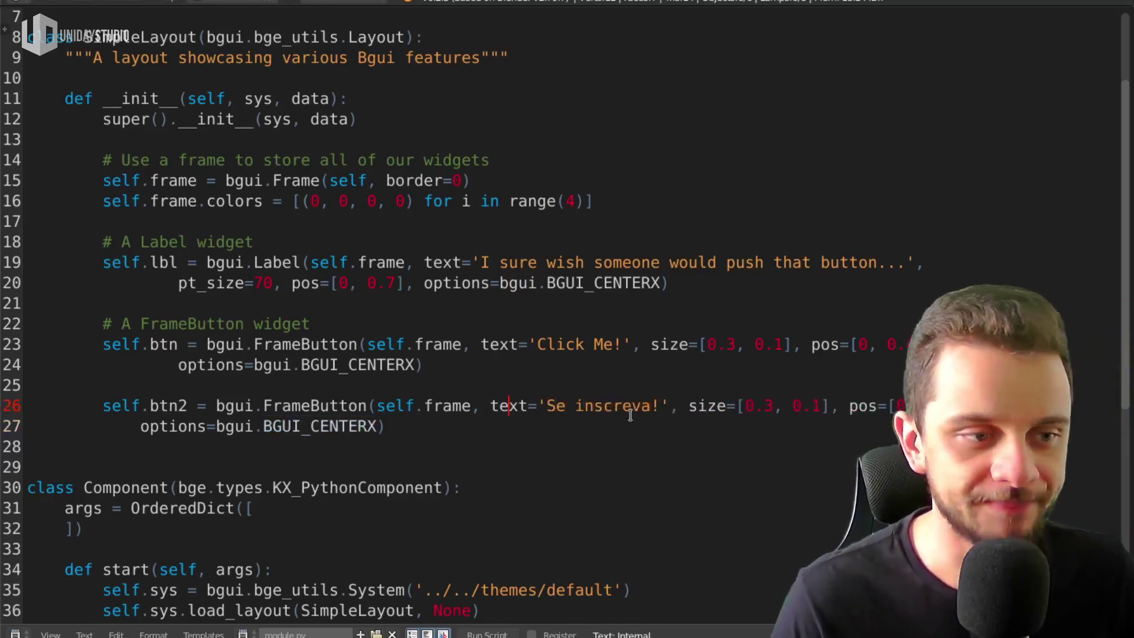
key("ctrl+Up")
key("p")
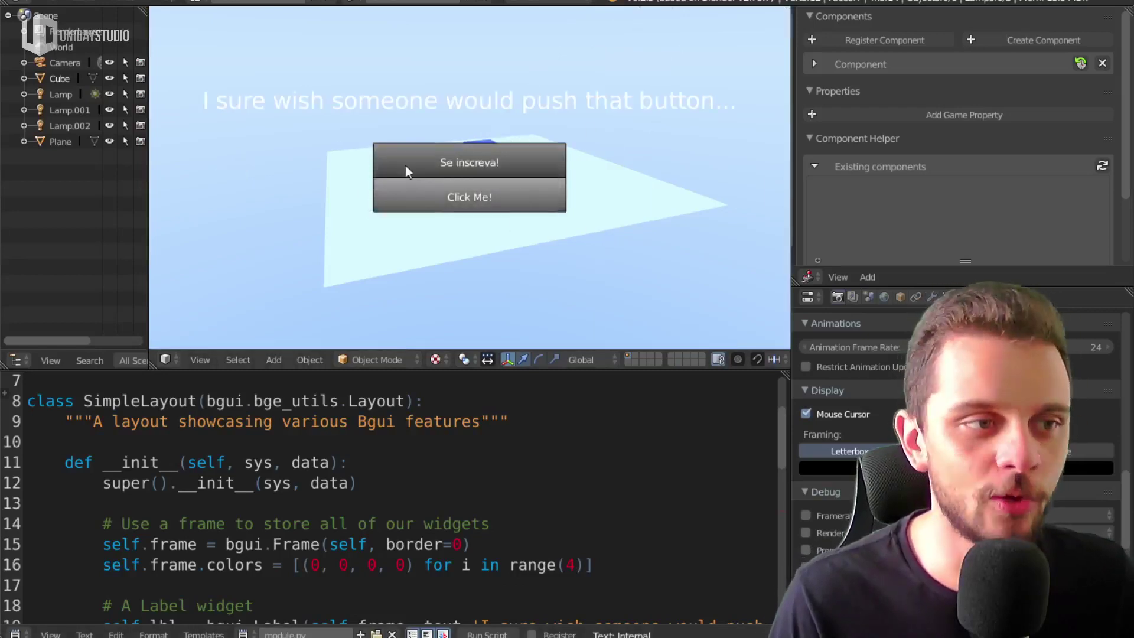
Exit the game and scroll the bgui Getting Started page down to the available widgets list
key("Escape")
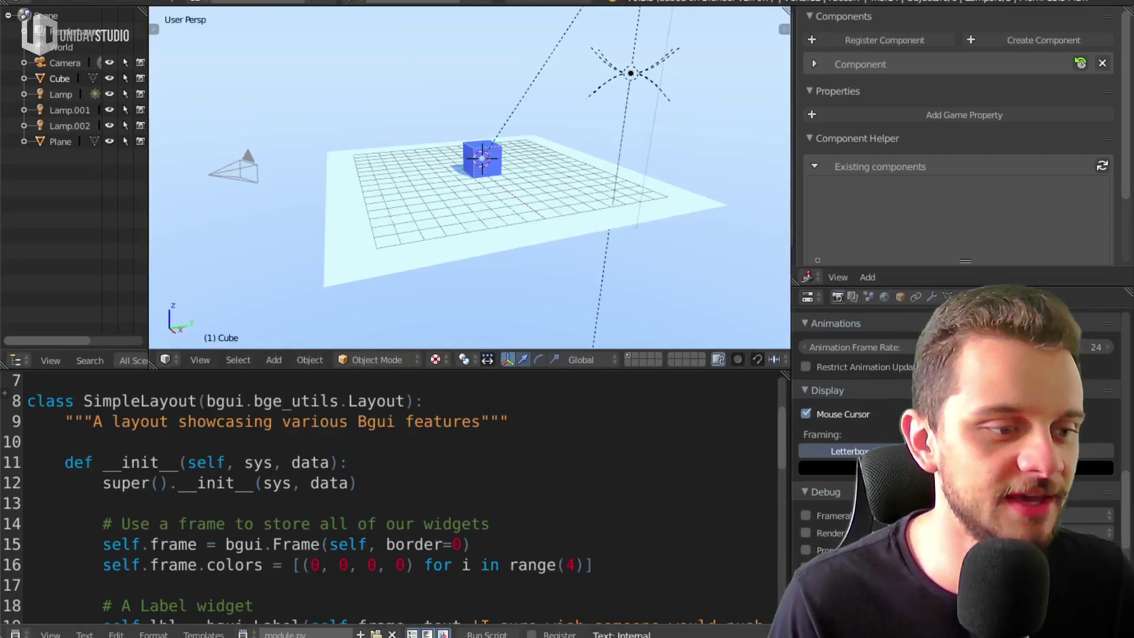
key("alt+Tab")
scroll(673, 447, "down", 7)
scroll(856, 396, "down", 8)
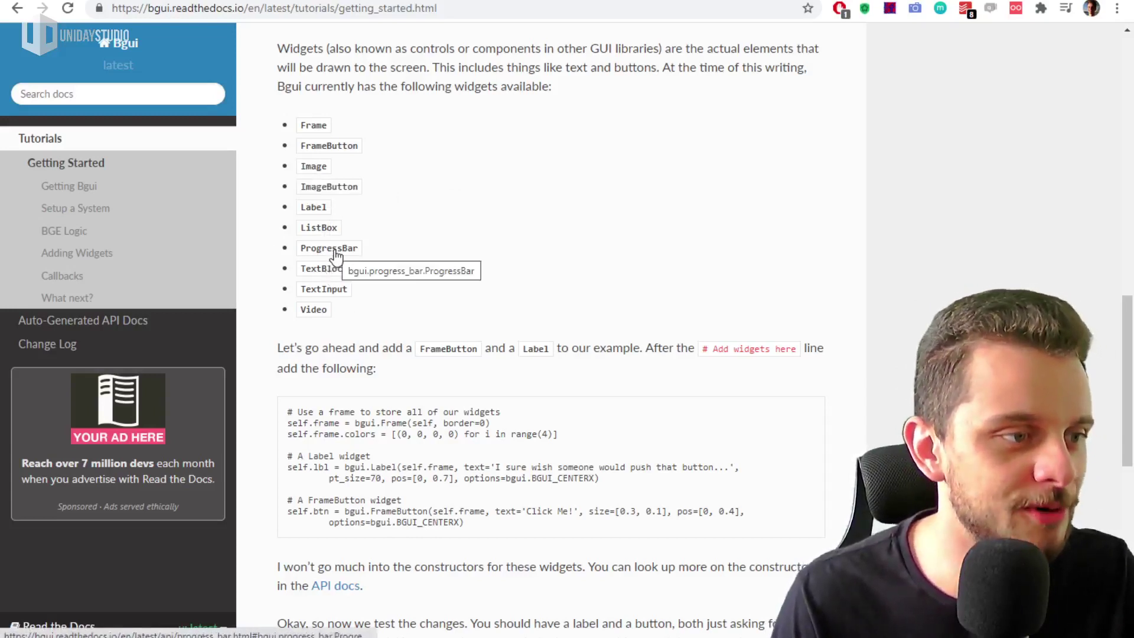
Open the ProgressBar API reference page and select its class signature line
left_click(335, 255)
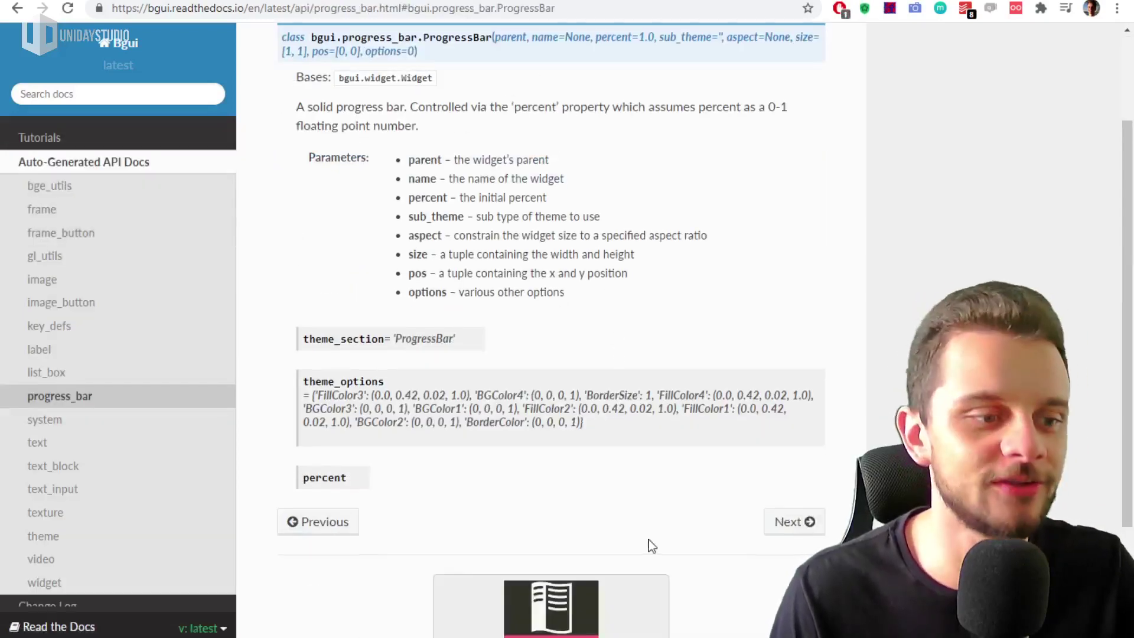
mouse_move(307, 41)
left_mouse_down()
mouse_move(486, 37)
mouse_move(377, 89)
left_mouse_up()
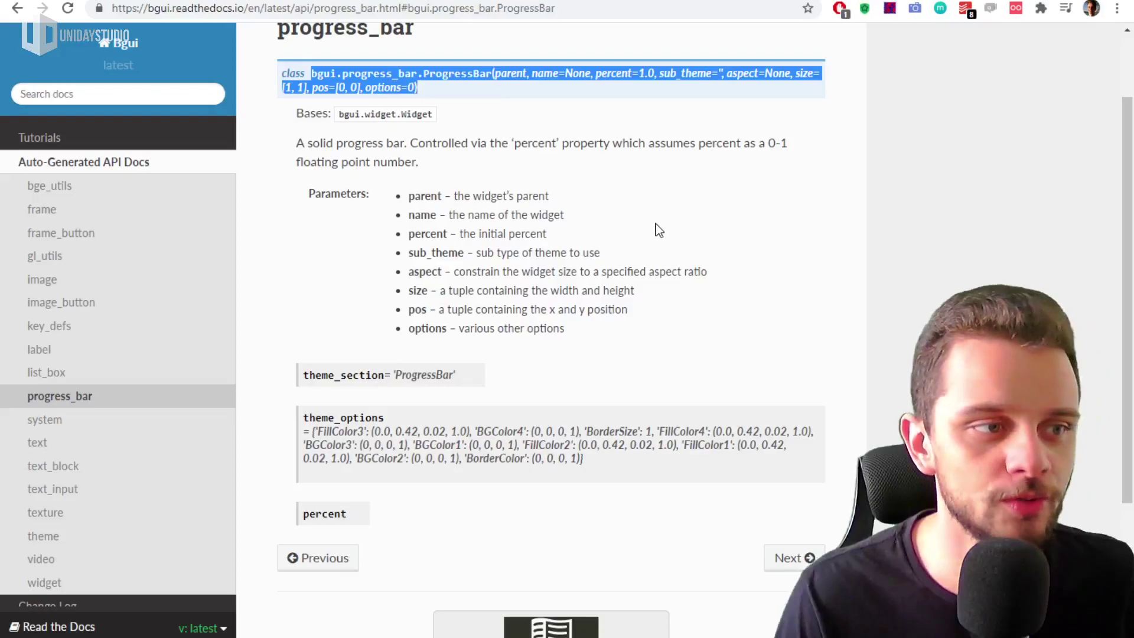
key("ctrl+Up")
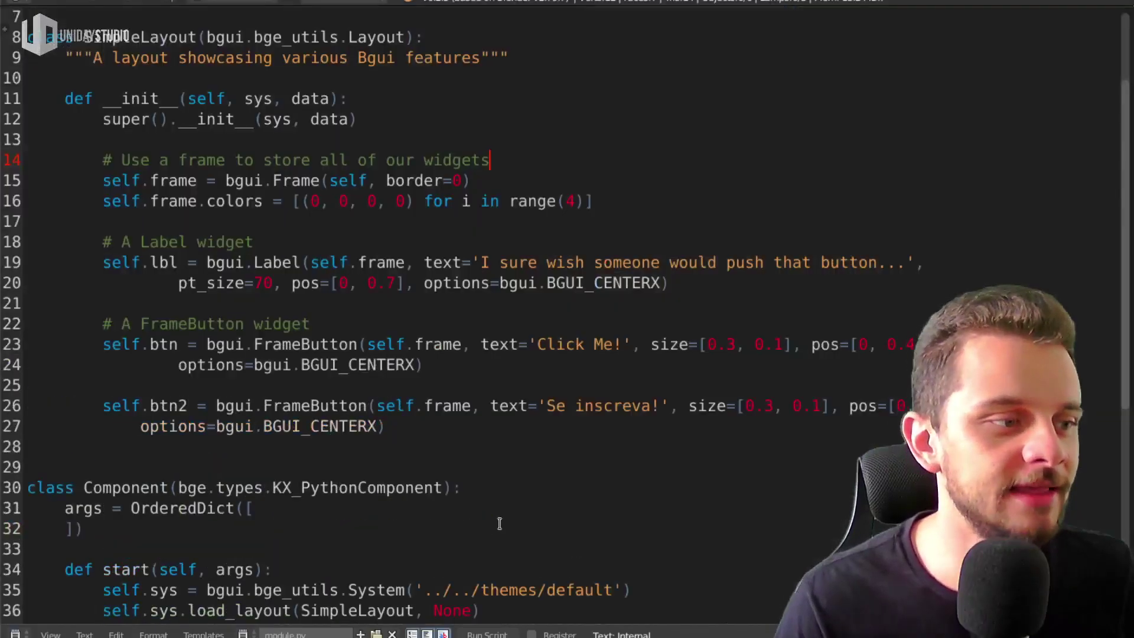
Replace the second button definition with a pasted ProgressBar constructor assigned to self.test
key("Return")
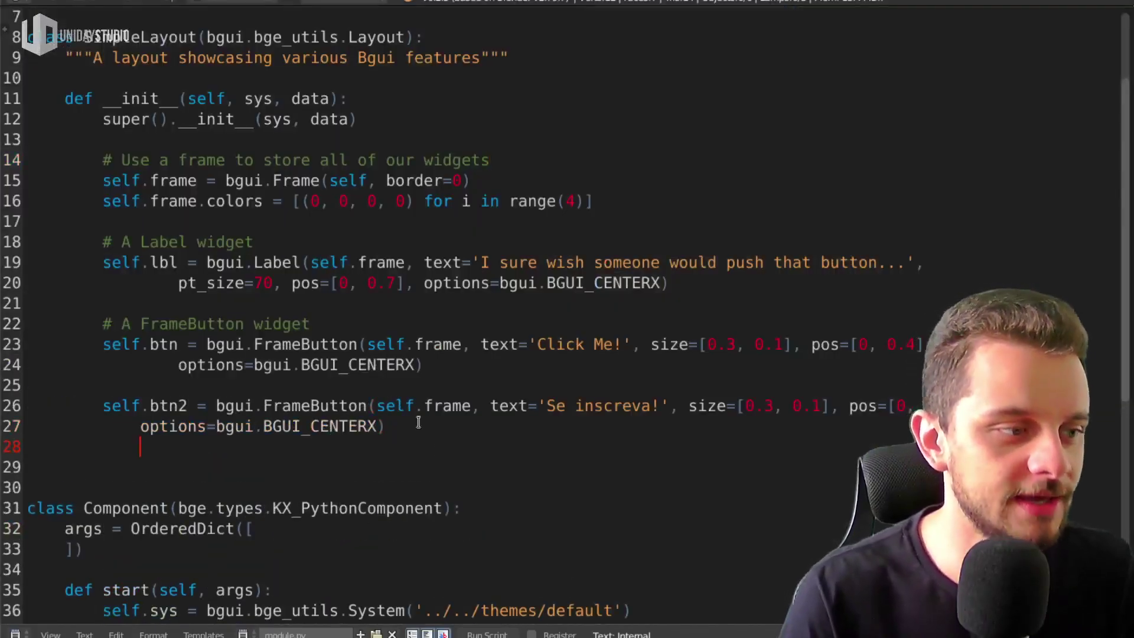
left_click_drag(418, 424, 101, 408)
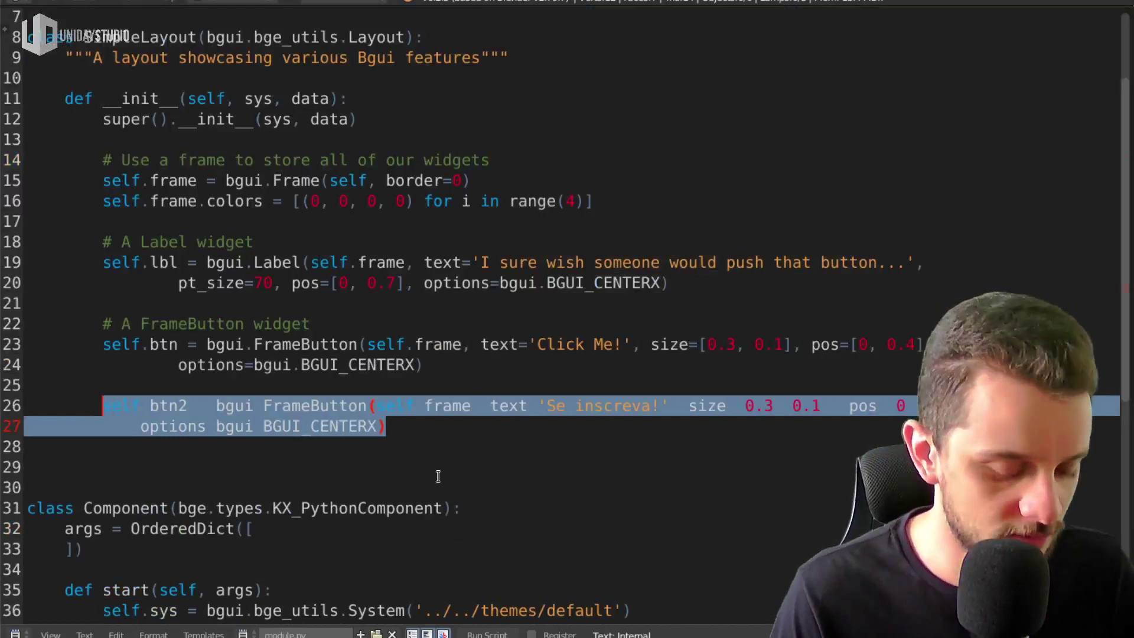
type("self.test =")
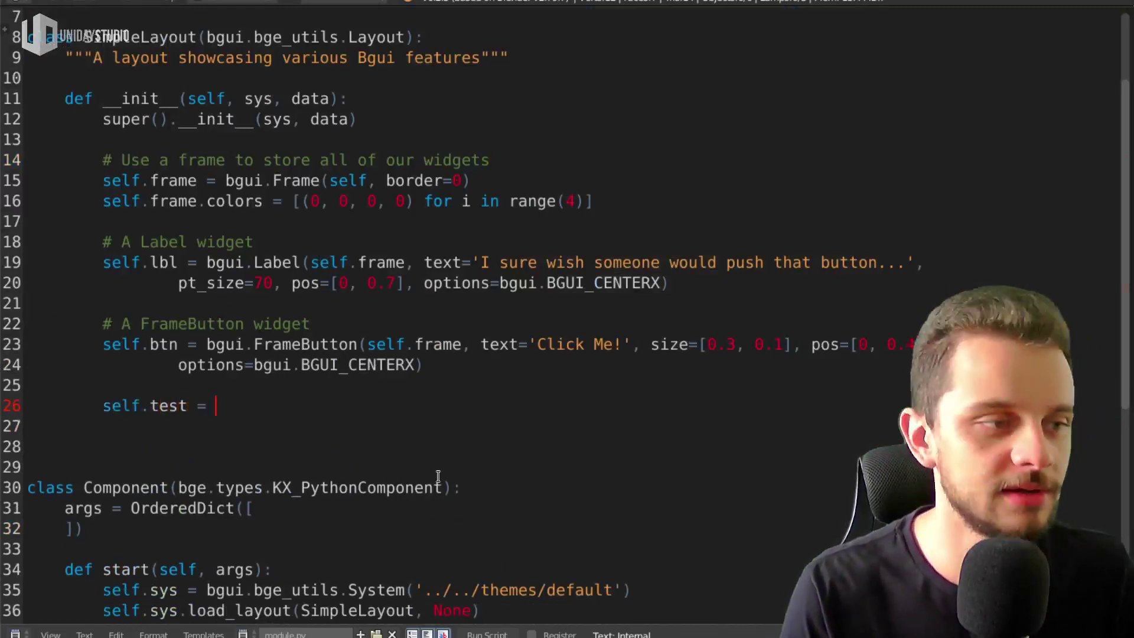
key("ctrl+v")
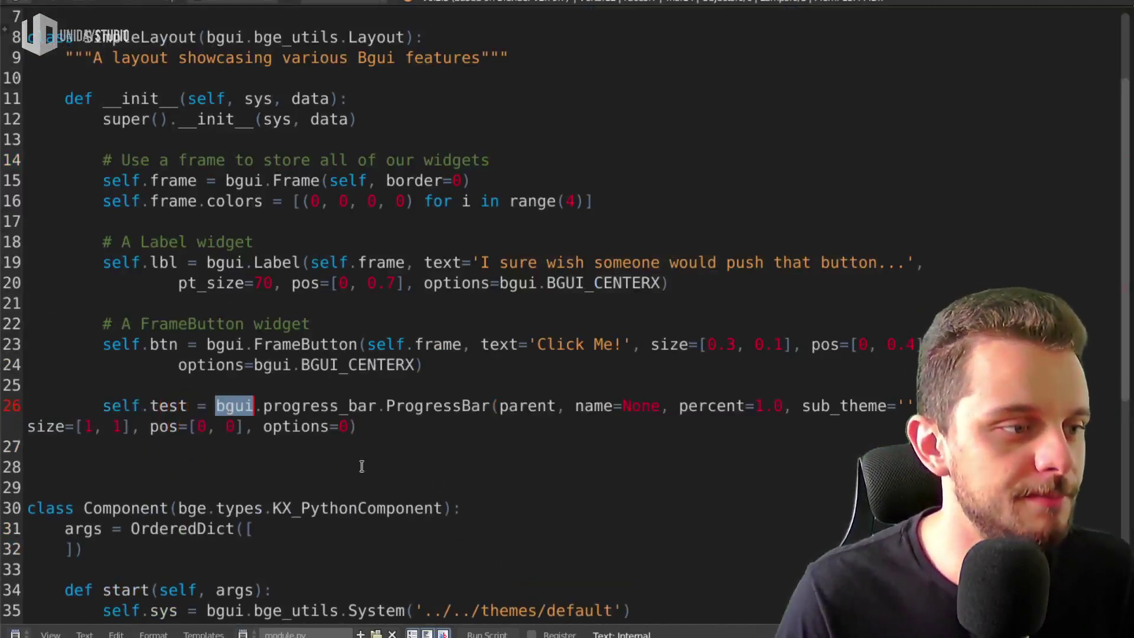
Set the ProgressBar's parent argument to self.frame
double_click(319, 408)
double_click(461, 408)
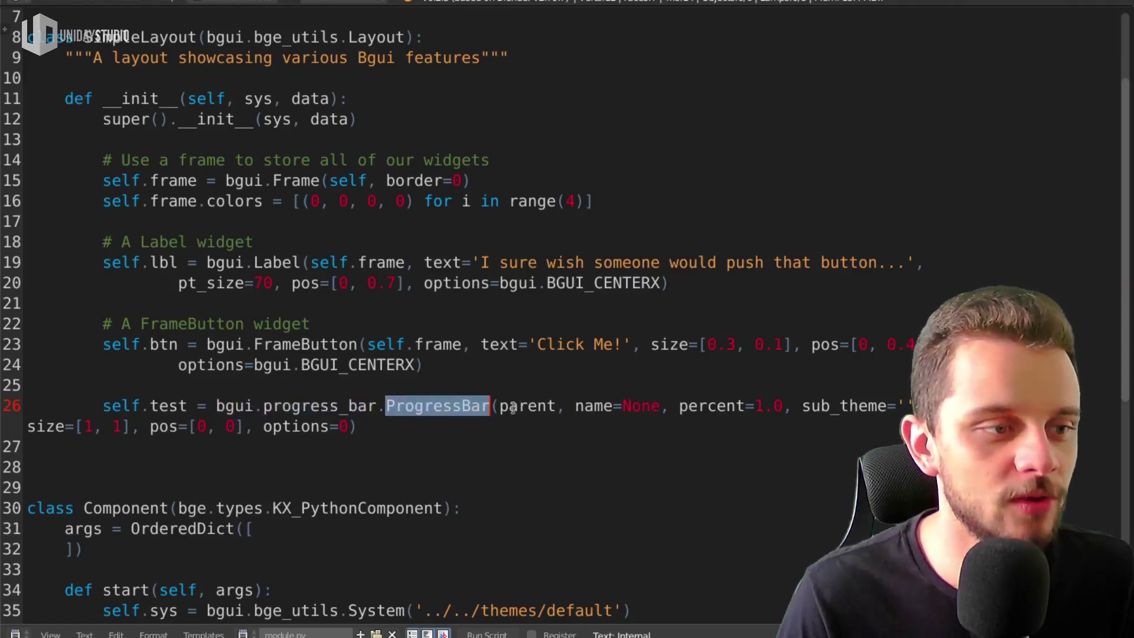
left_click(543, 406)
double_click(543, 405)
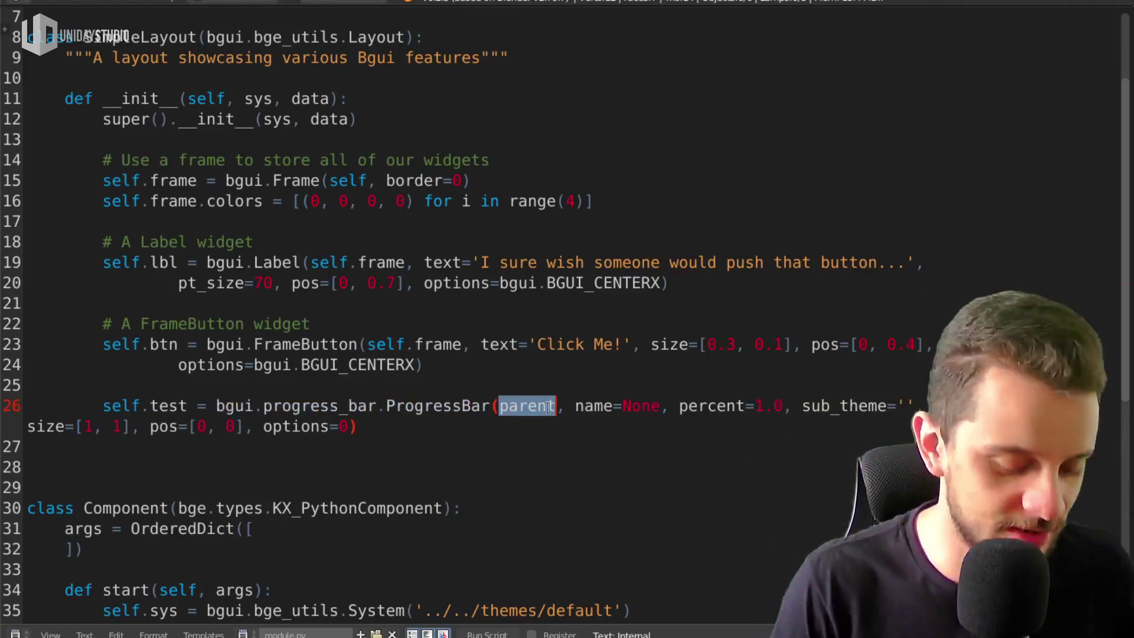
type("self.frame")
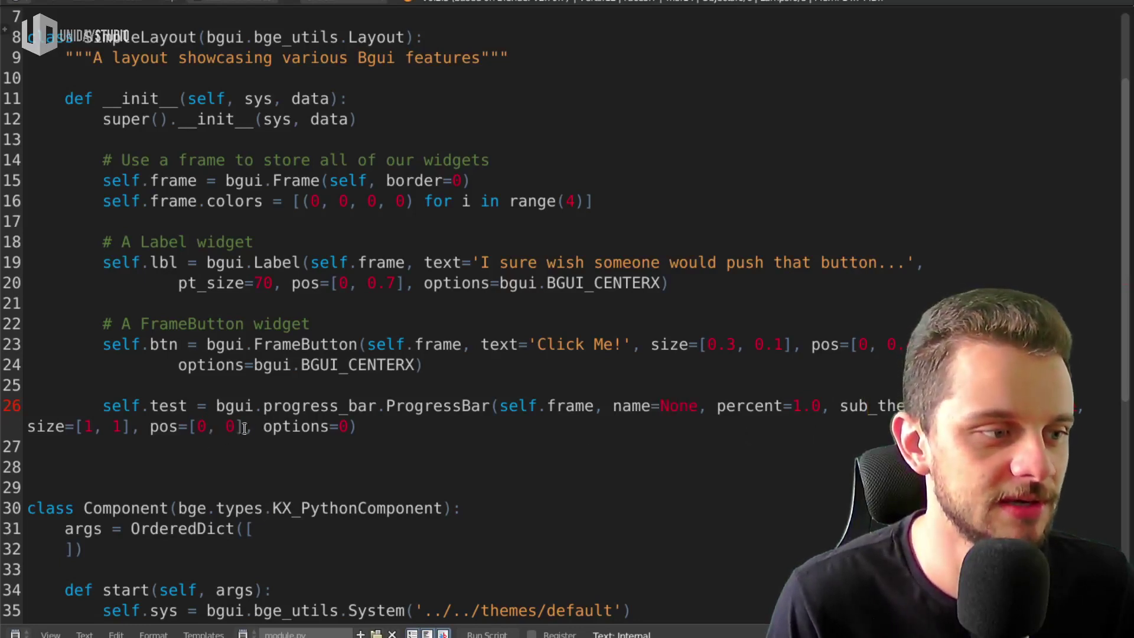
Delete the trailing options argument and edit the percent and position values toward 0.5 and [0, 0.5]
left_click_drag(243, 428, 353, 433)
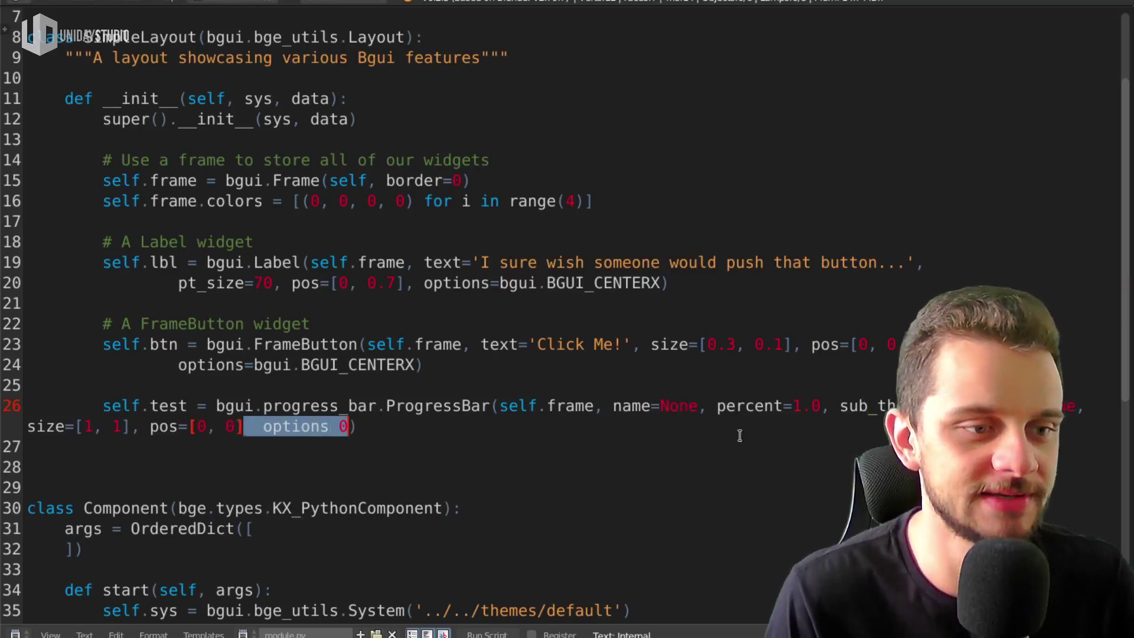
key("BackSpace")
double_click(800, 405)
type("0")
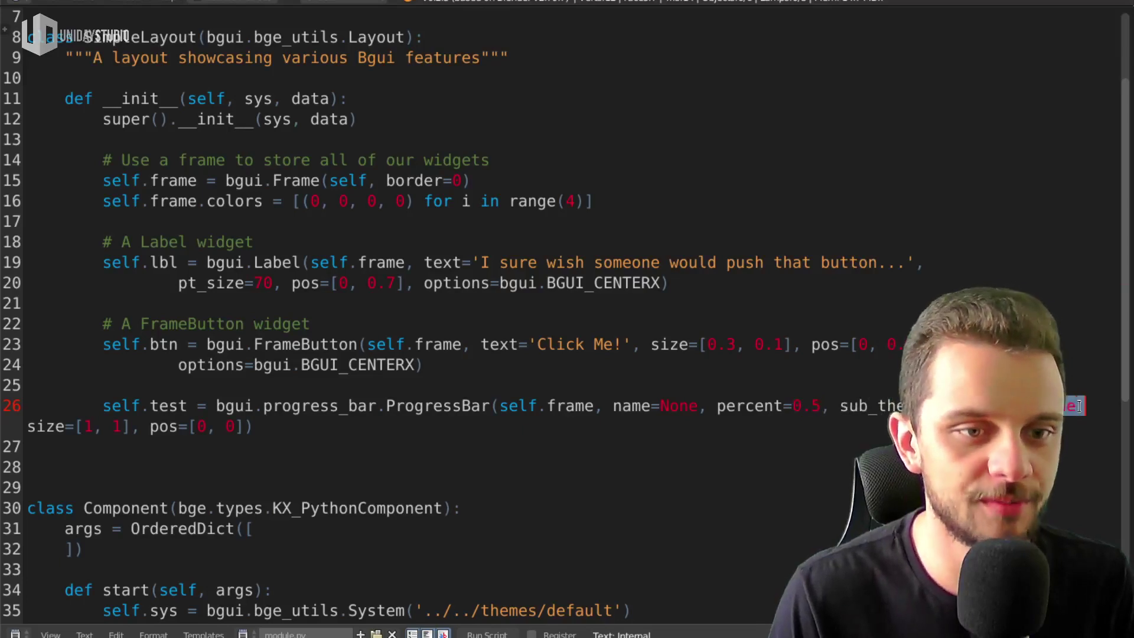
key("BackSpace")
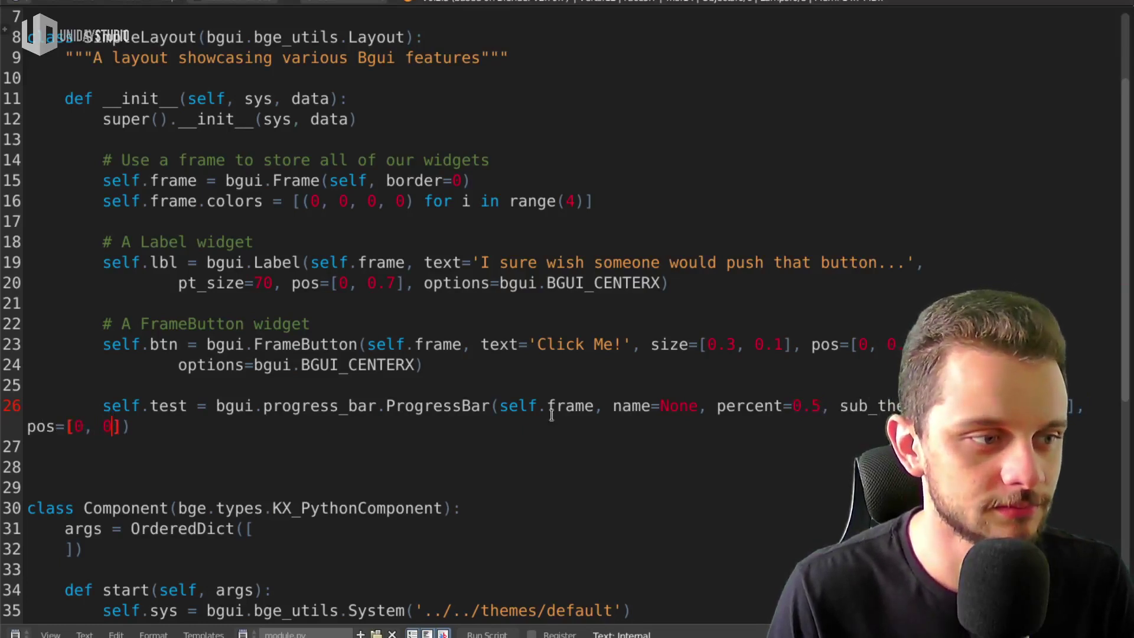
Copy the BGUI_CENTERX option from the button line into the ProgressBar, then run the game
left_click_drag(390, 368, 170, 365)
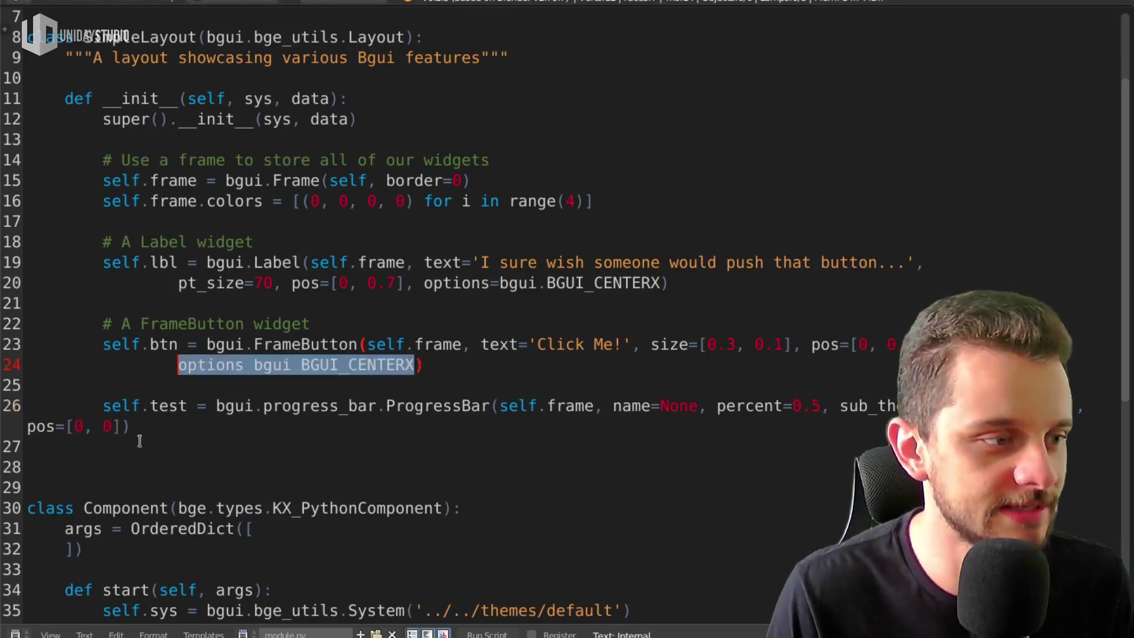
key("ctrl+c")
left_click(119, 425)
type(",")
key("ctrl+v")
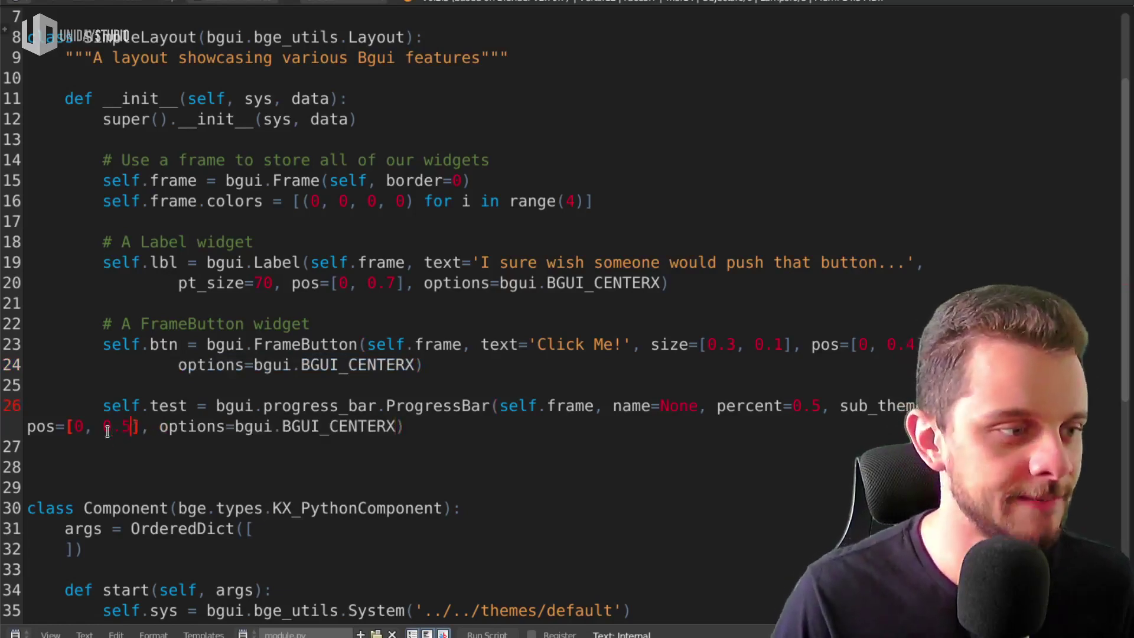
key("ctrl+Up")
key("p")
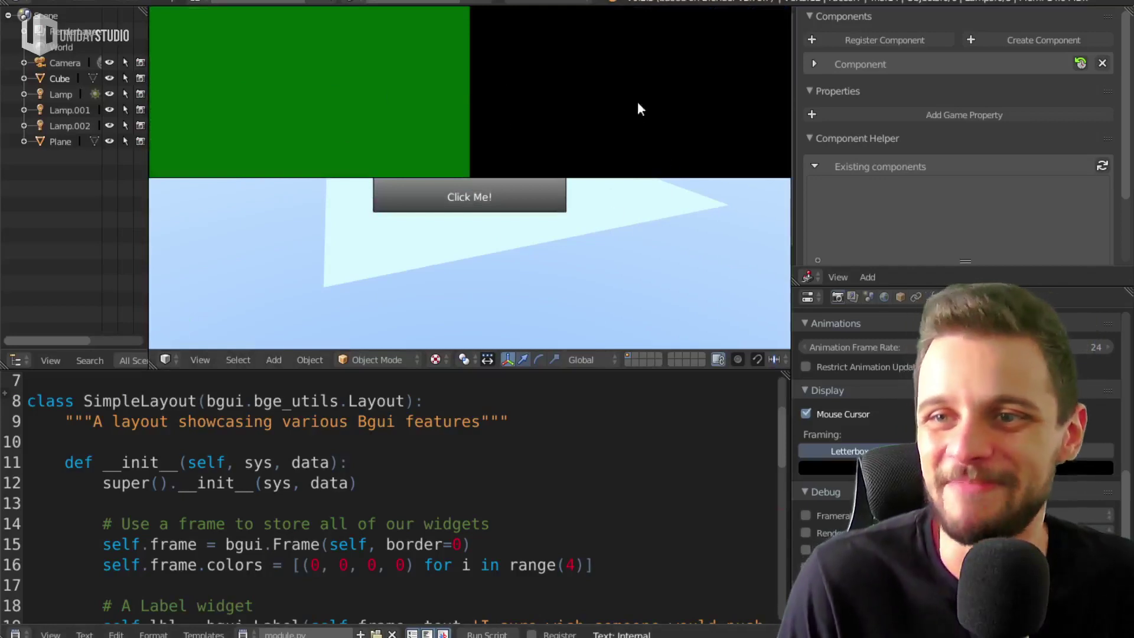
Change the progress bar size to [0.4, 0.1] and run the game to check it
key("Escape")
key("ctrl+Up")
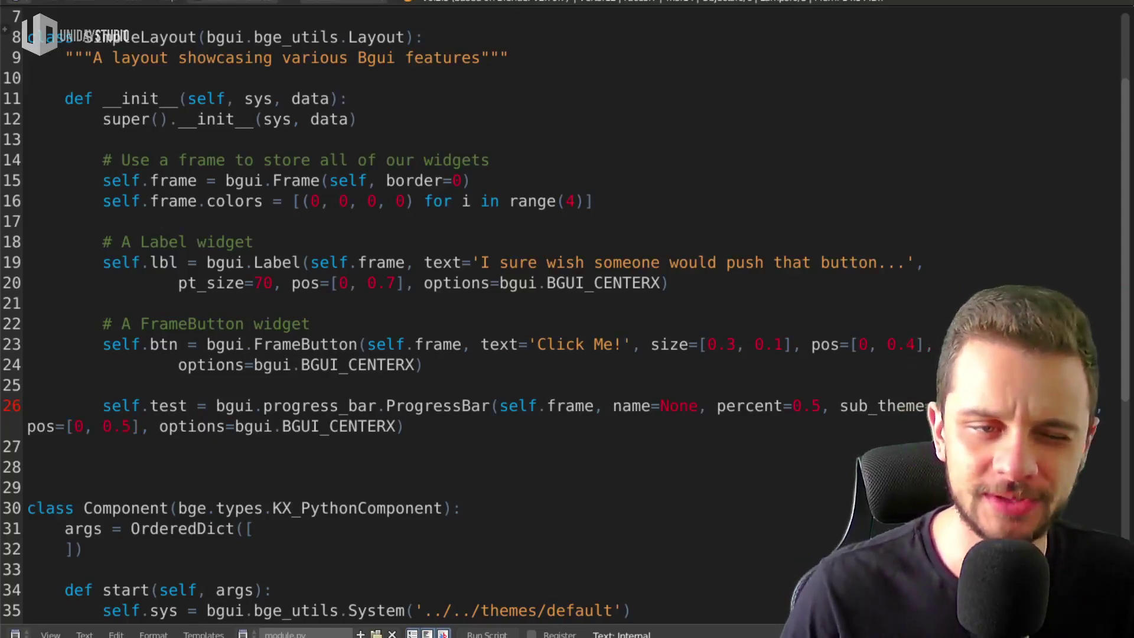
type("0.1],")
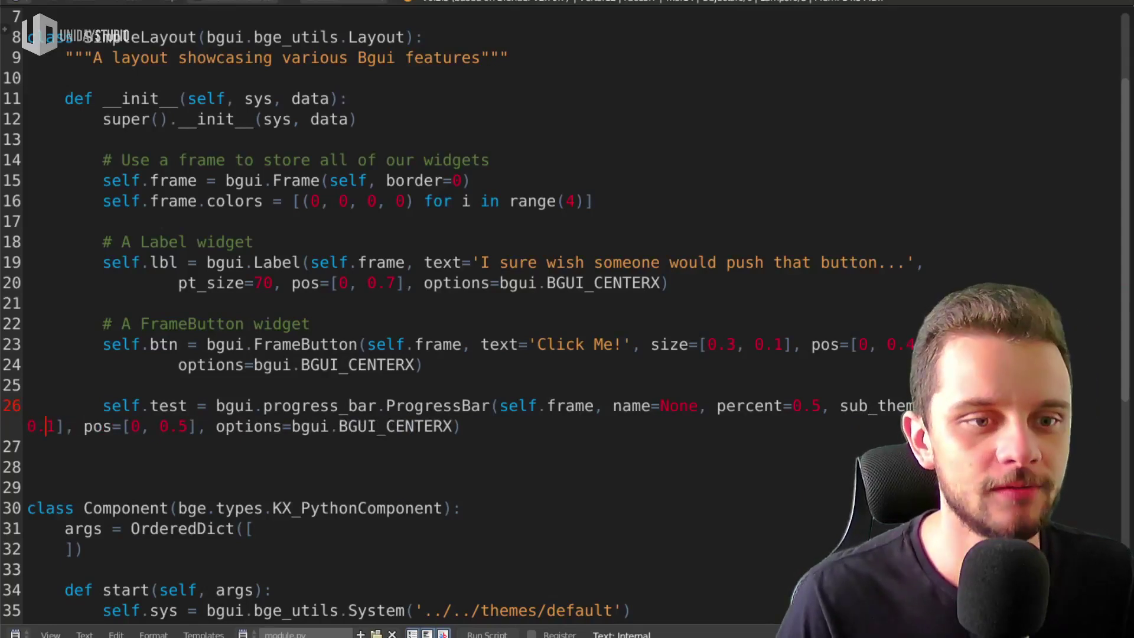
key("Delete")
key("ctrl+Up")
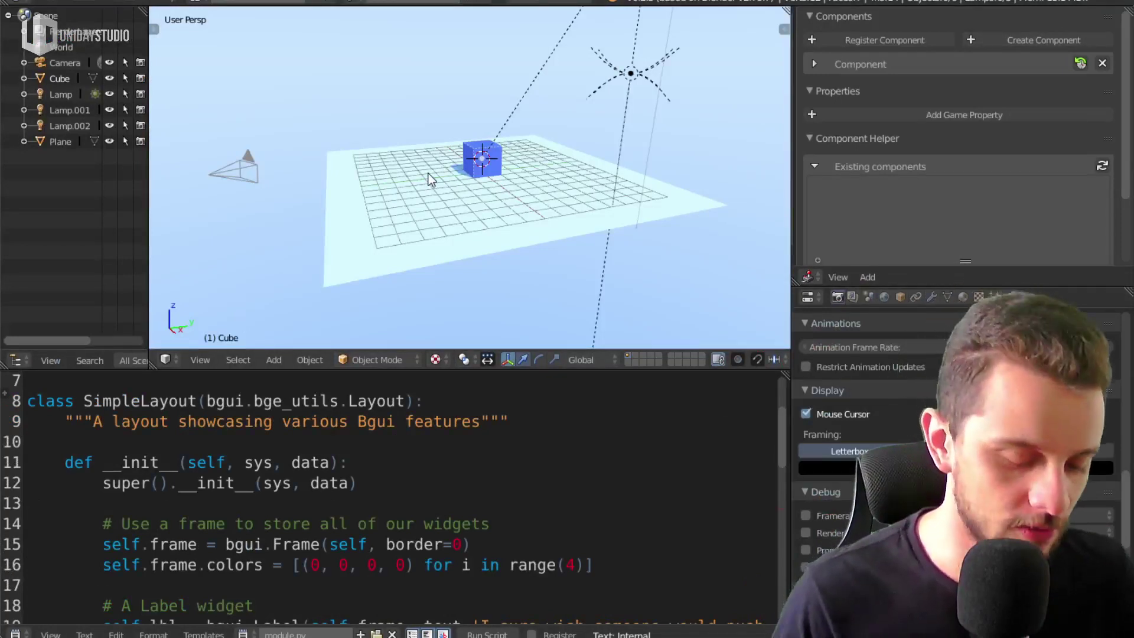
key("p")
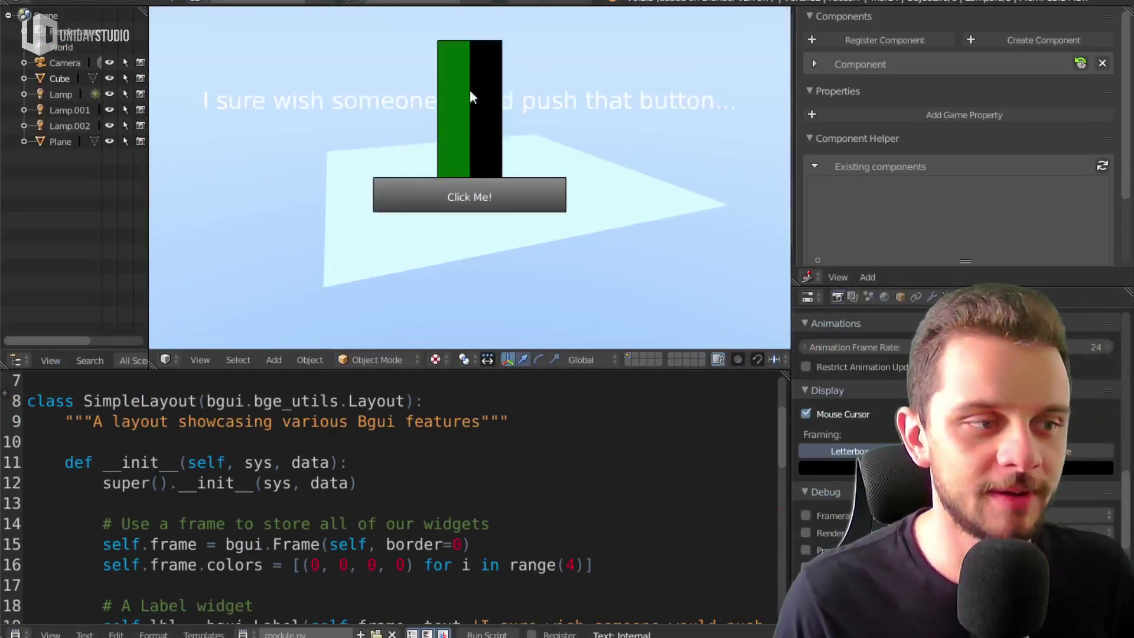
Correct the bar's height digit and rerun the game to check the resized bar
key("Escape")
key("ctrl+Up")
key("BackSpace")
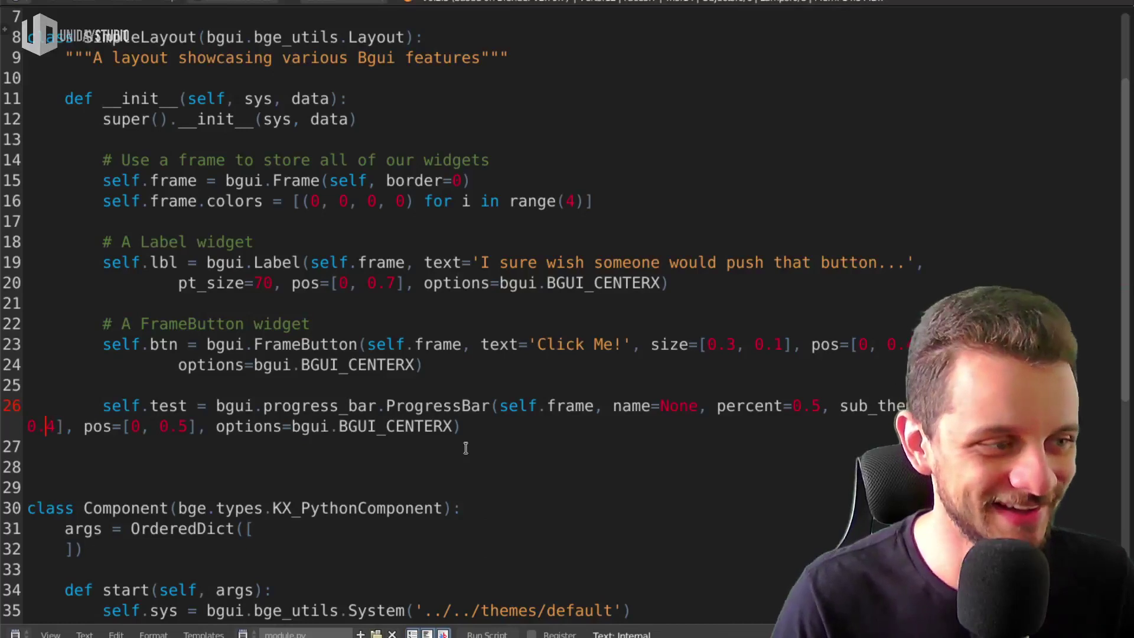
type("1")
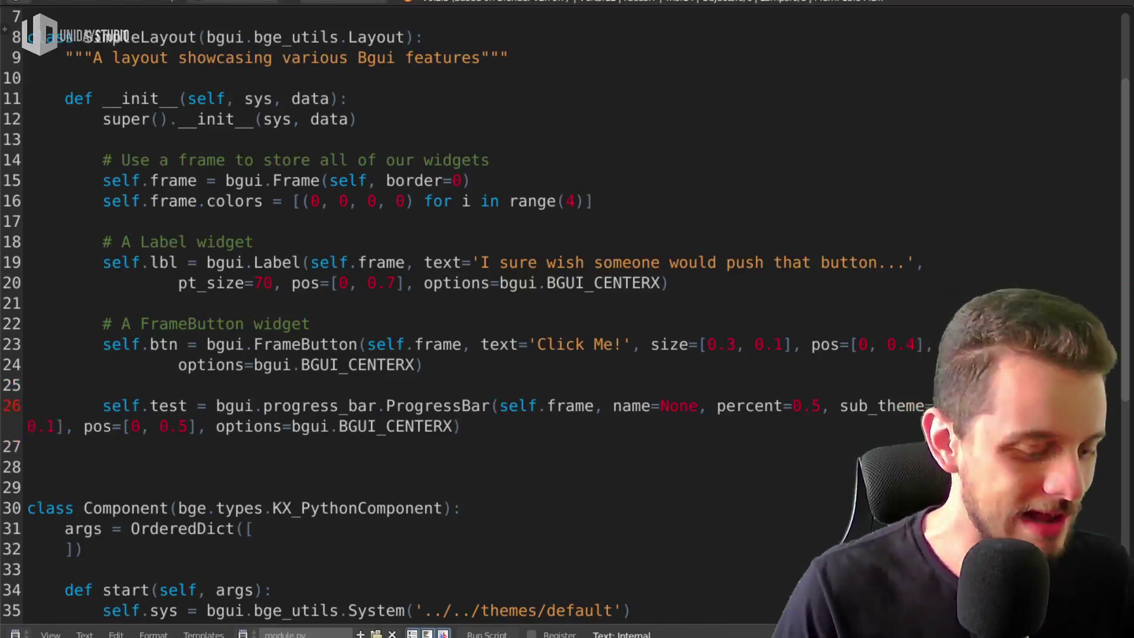
key("ctrl+Up")
key("ctrl+Up")
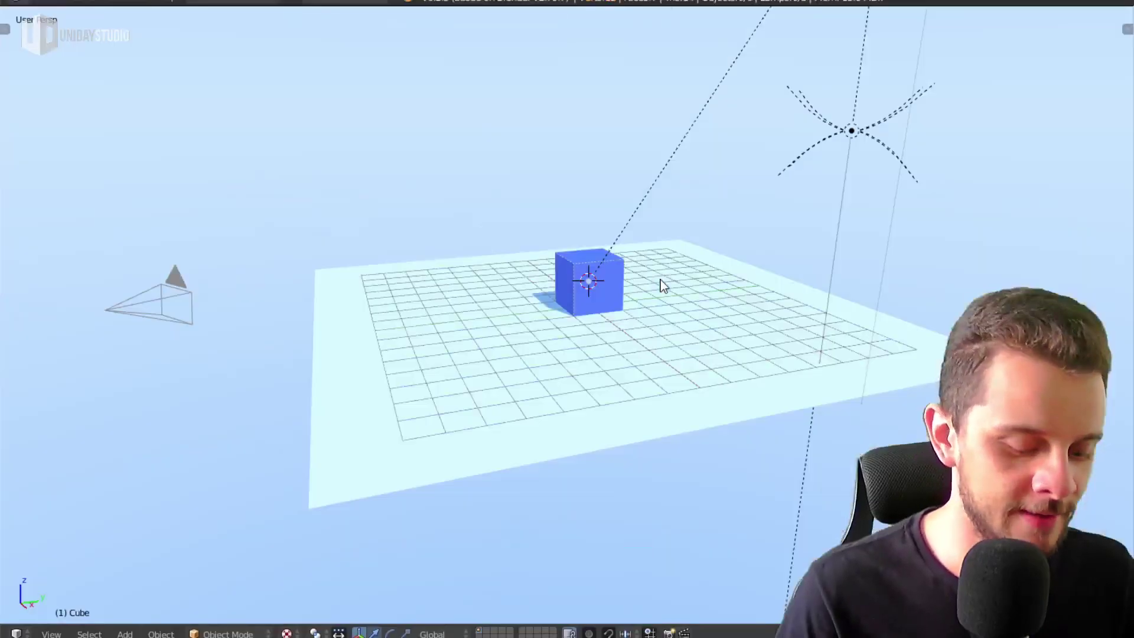
key("p")
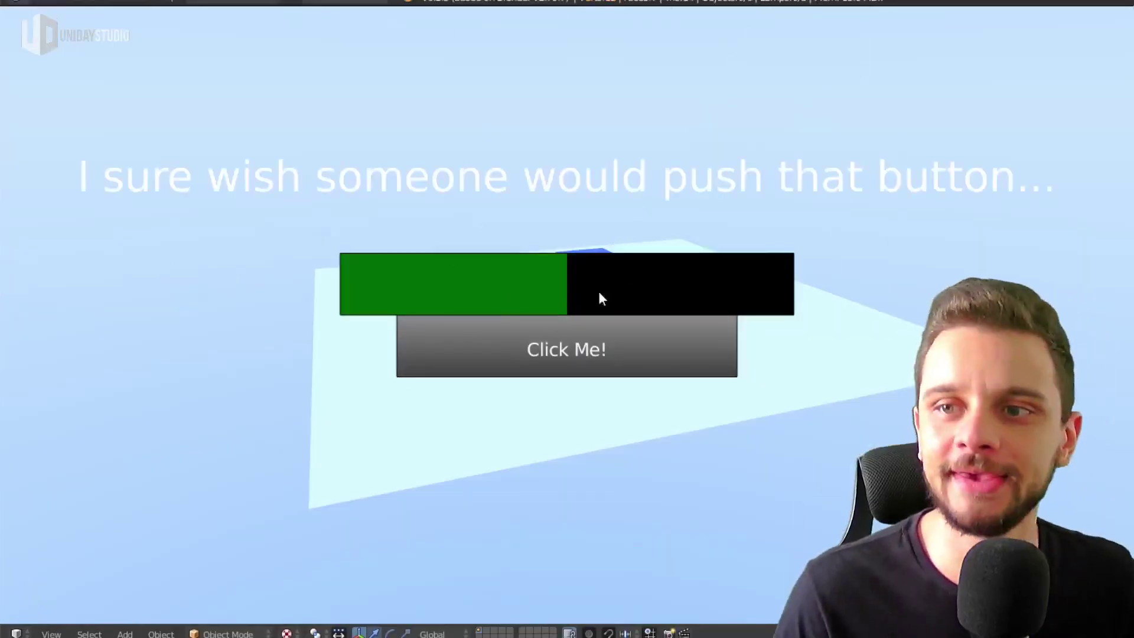
Test the Click Me! button in the running game, then stop it and return to the tutorial page
left_click(571, 347)
key("Escape")
key("ctrl+Up")
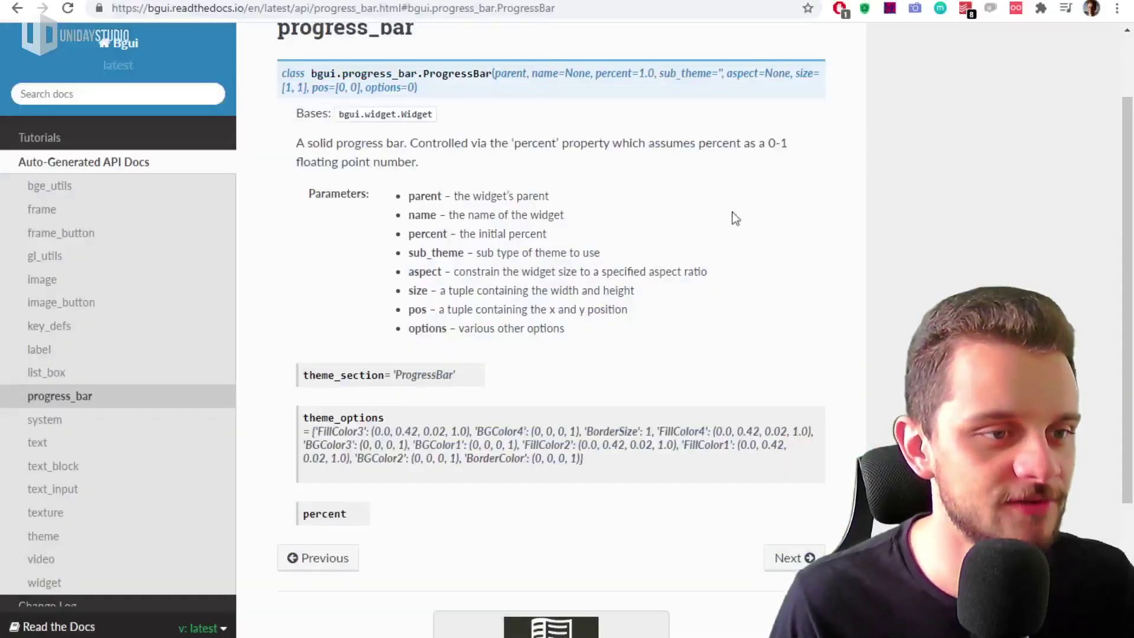
key("alt+Left")
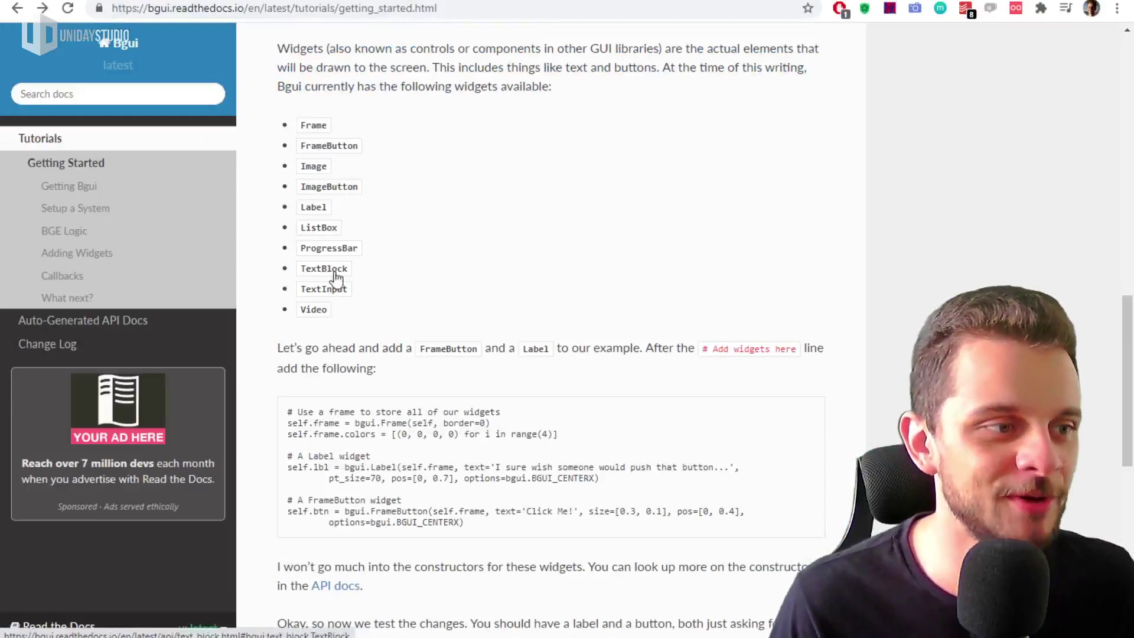
Read the FrameButton API reference parameters, then go back to the getting-started tutorial
left_click(329, 146)
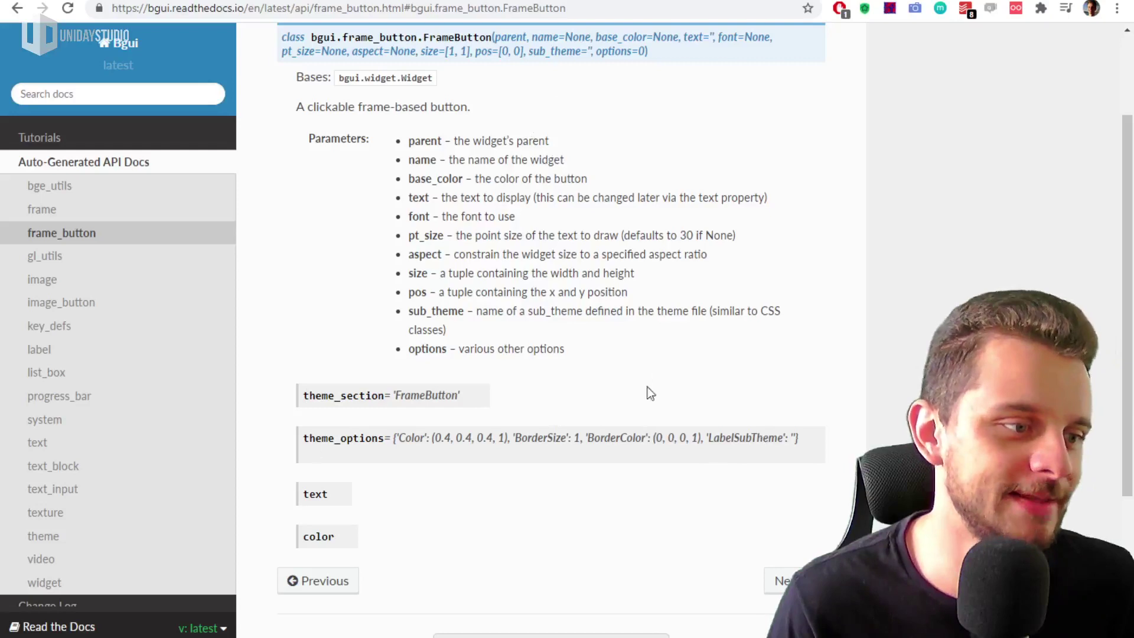
scroll(833, 467, "up", 3)
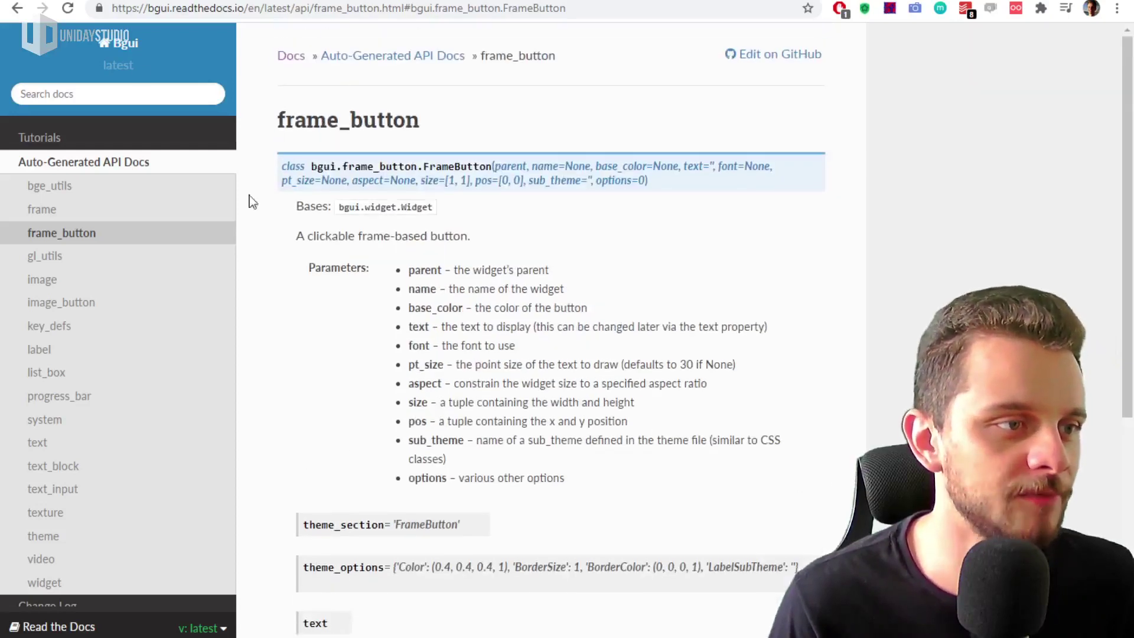
key("alt+Left")
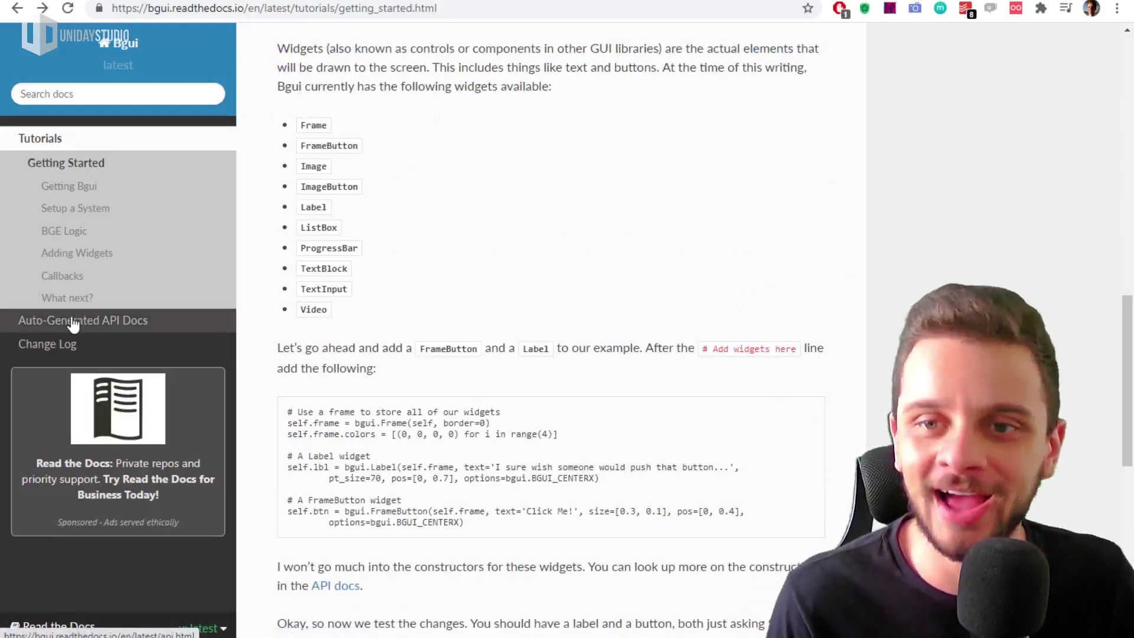
Scroll to the Callbacks section and highlight the button_click method and on_click callback
scroll(653, 356, "down", 10)
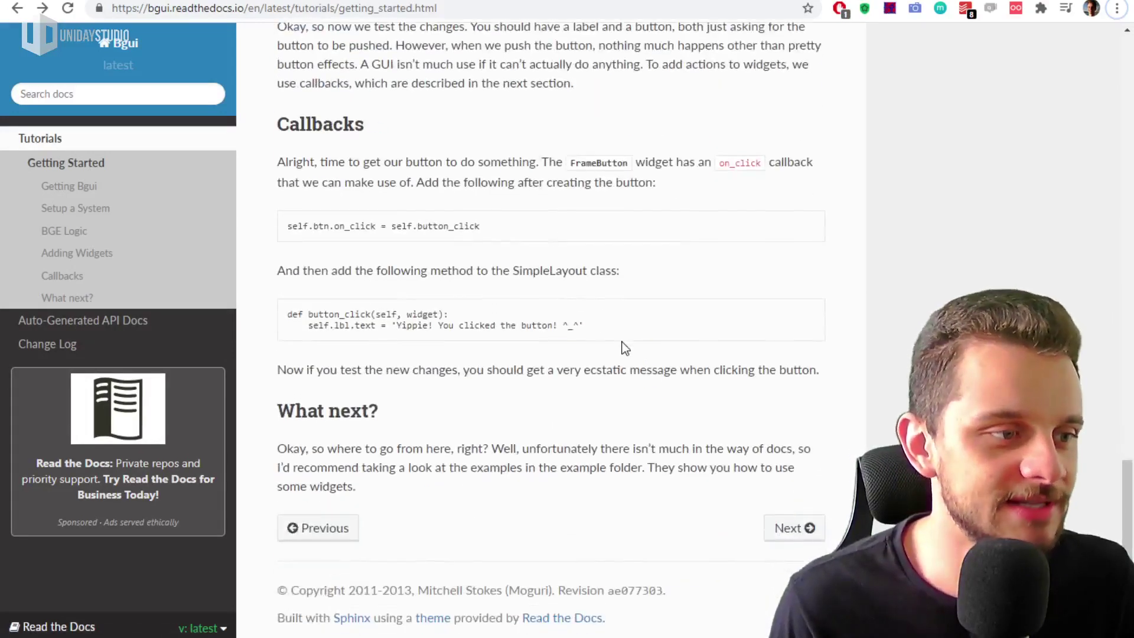
left_click_drag(319, 314, 512, 320)
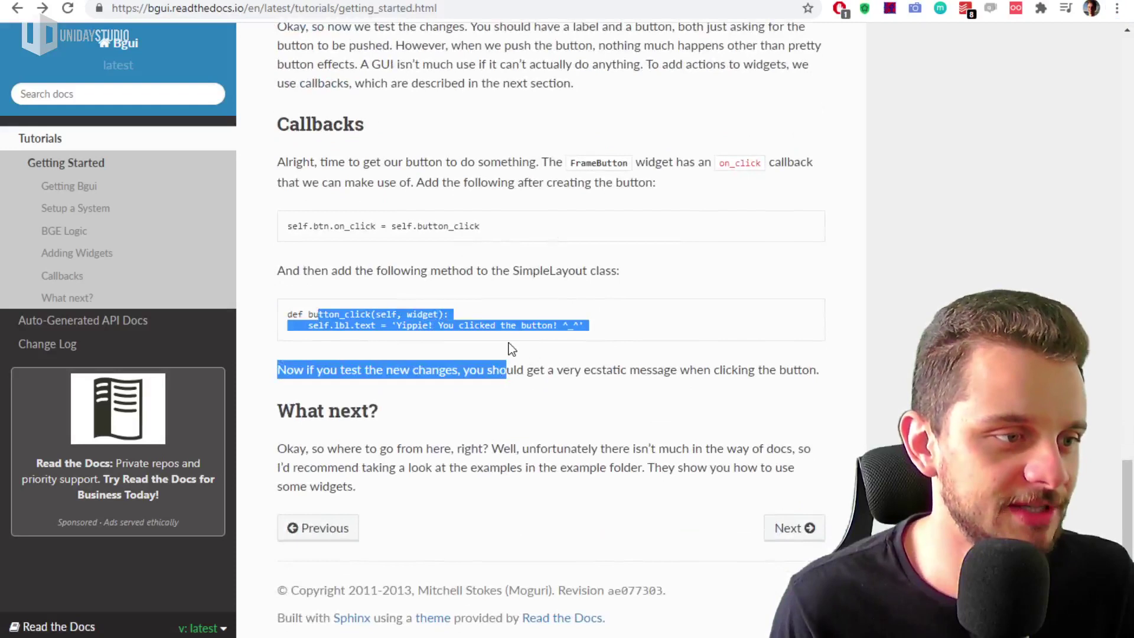
double_click(336, 314)
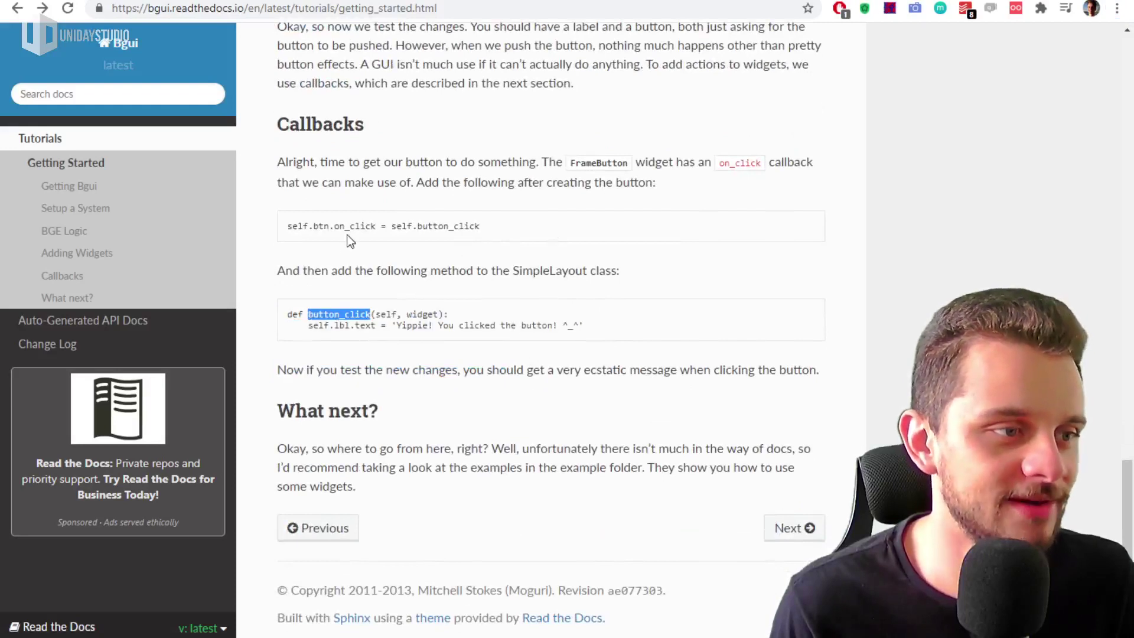
double_click(366, 223)
key("alt+Tab")
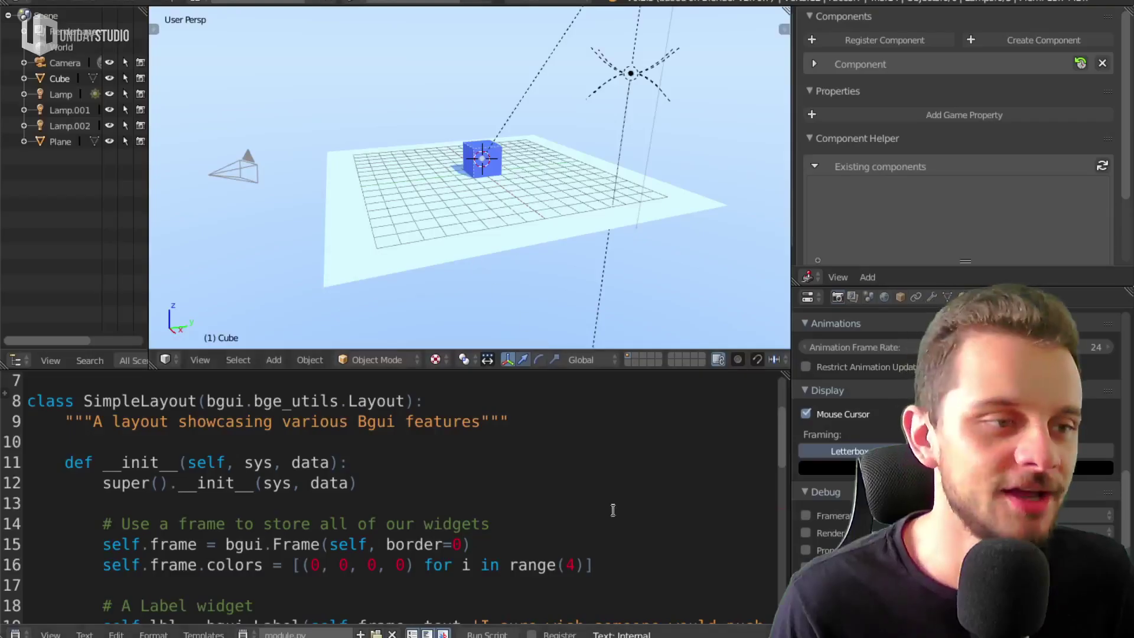
Scroll through the finished script, then run the game showing the label, green progress bar and Click Me! button
key("ctrl+Up")
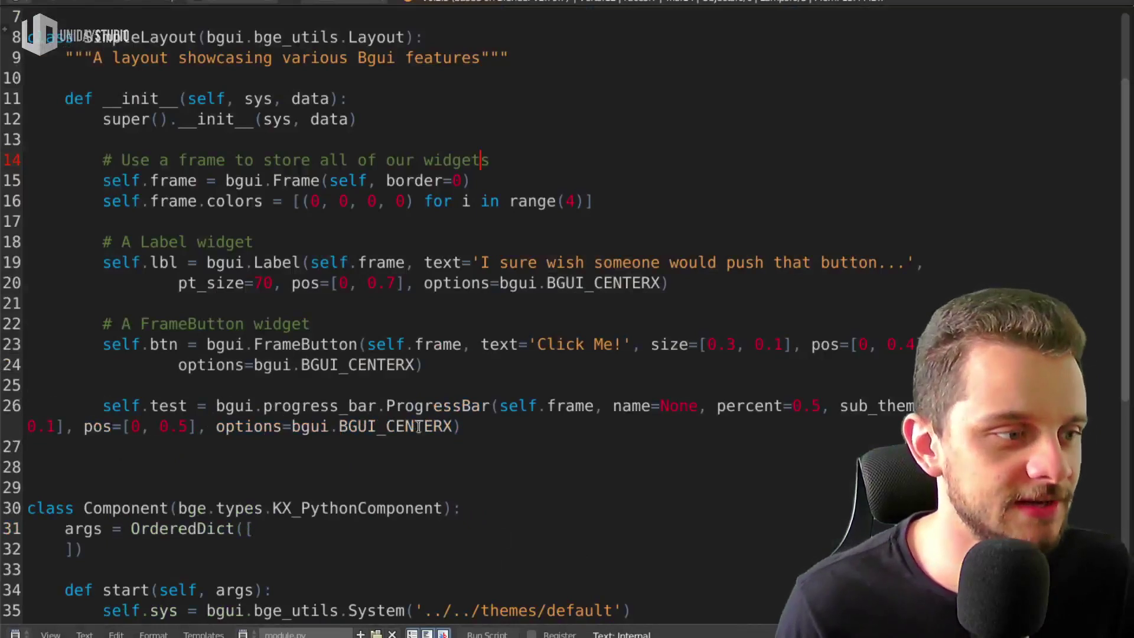
scroll(472, 452, "down", 2)
scroll(437, 481, "down", 2)
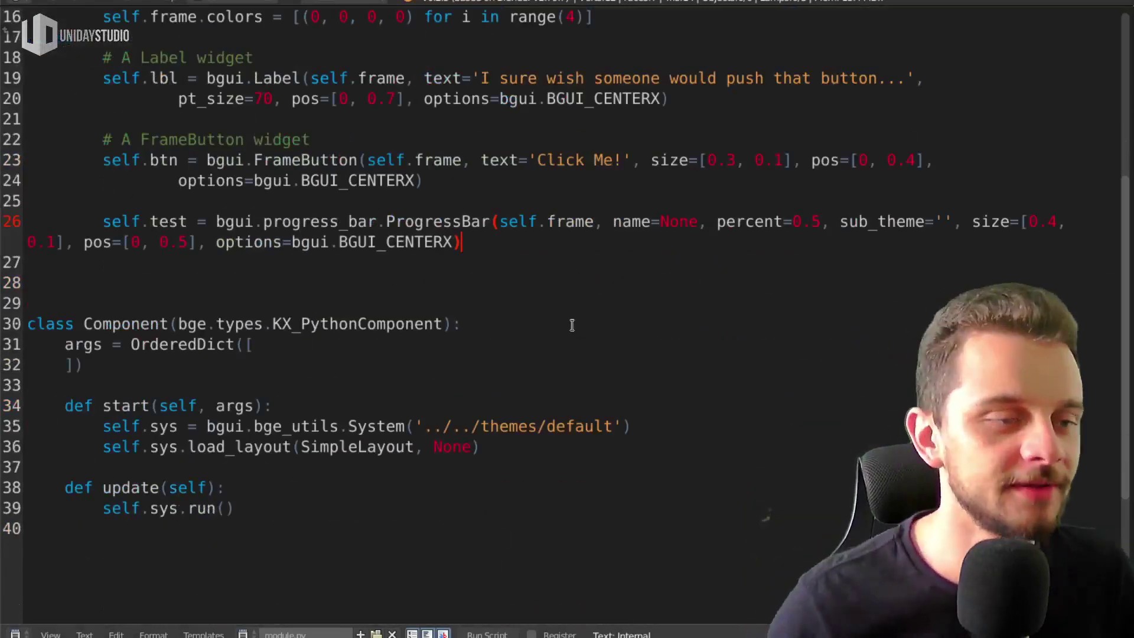
key("ctrl+Up")
key("ctrl+Up")
key("p")
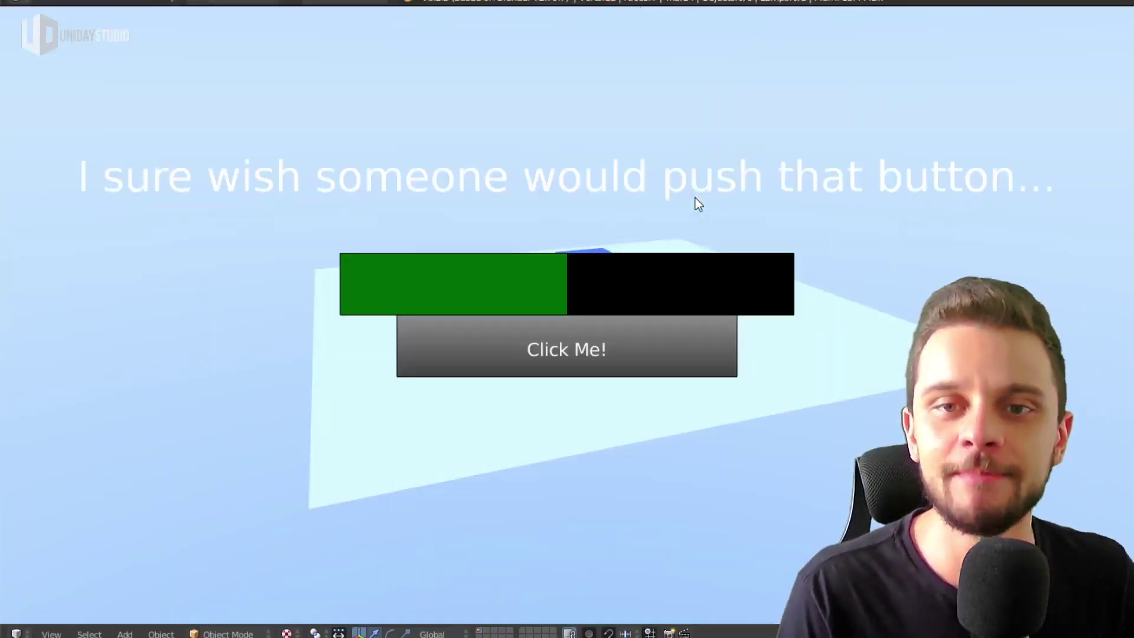
key("Escape")
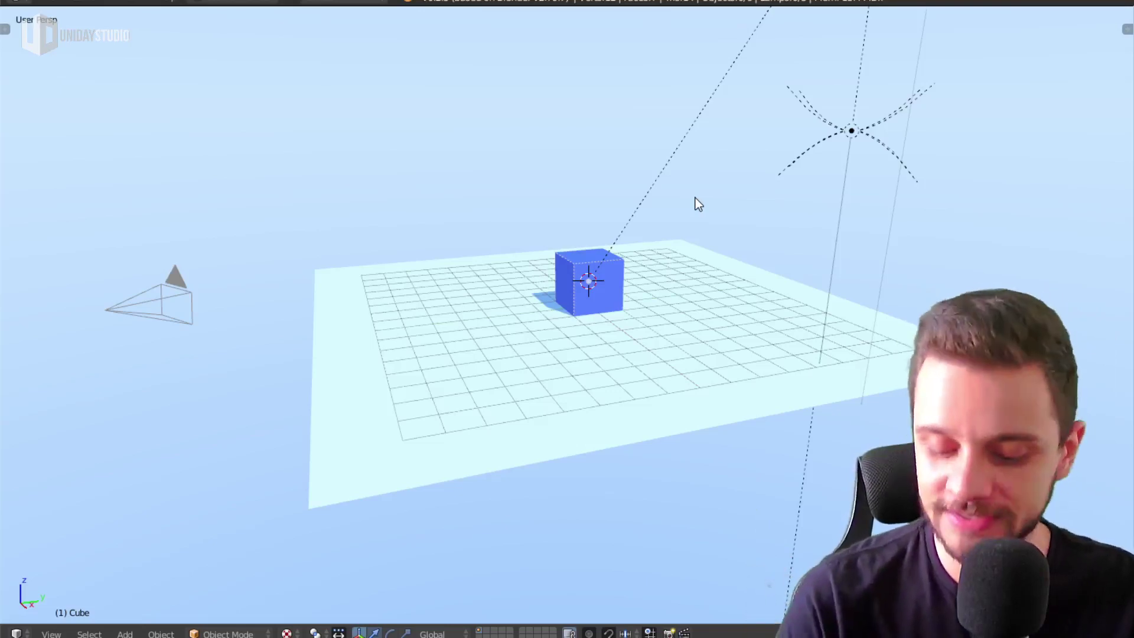
key("XF86AudioLowerVolume")
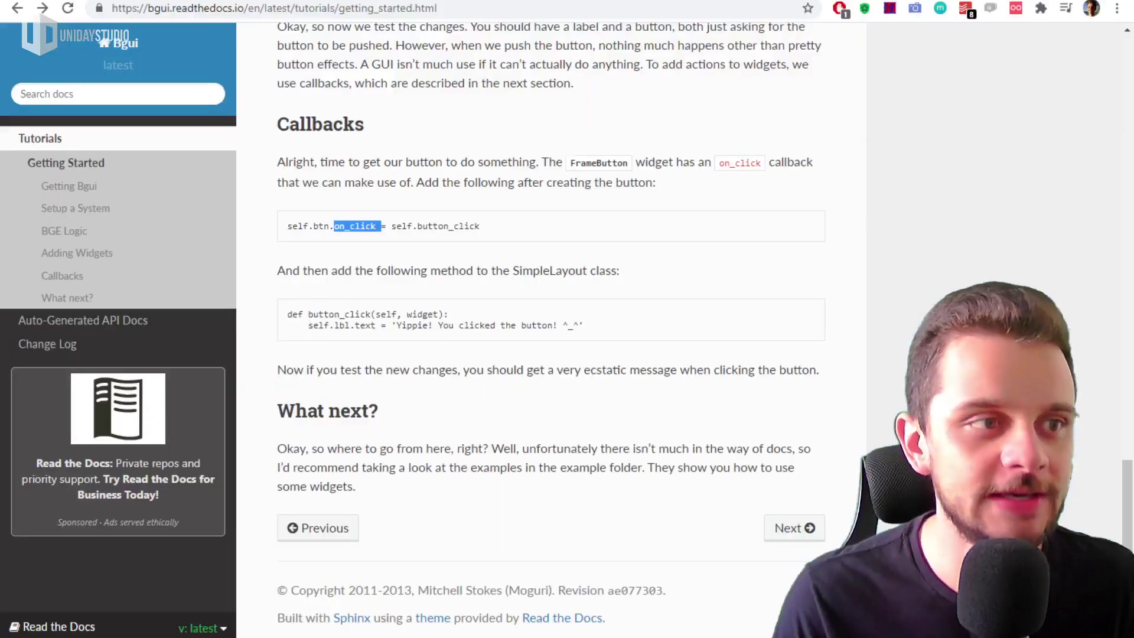
key("alt+Tab")
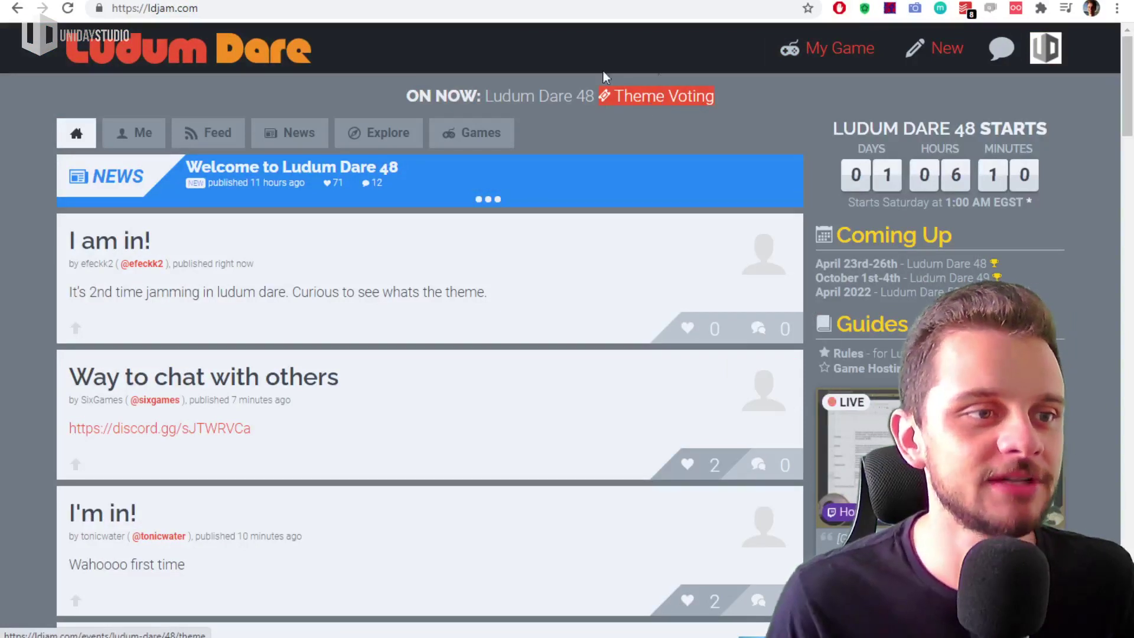
Browse the Ludum Dare 48 theme voting results for Rounds 1, 2 and 3, ending on the Final Round list
left_click(674, 99)
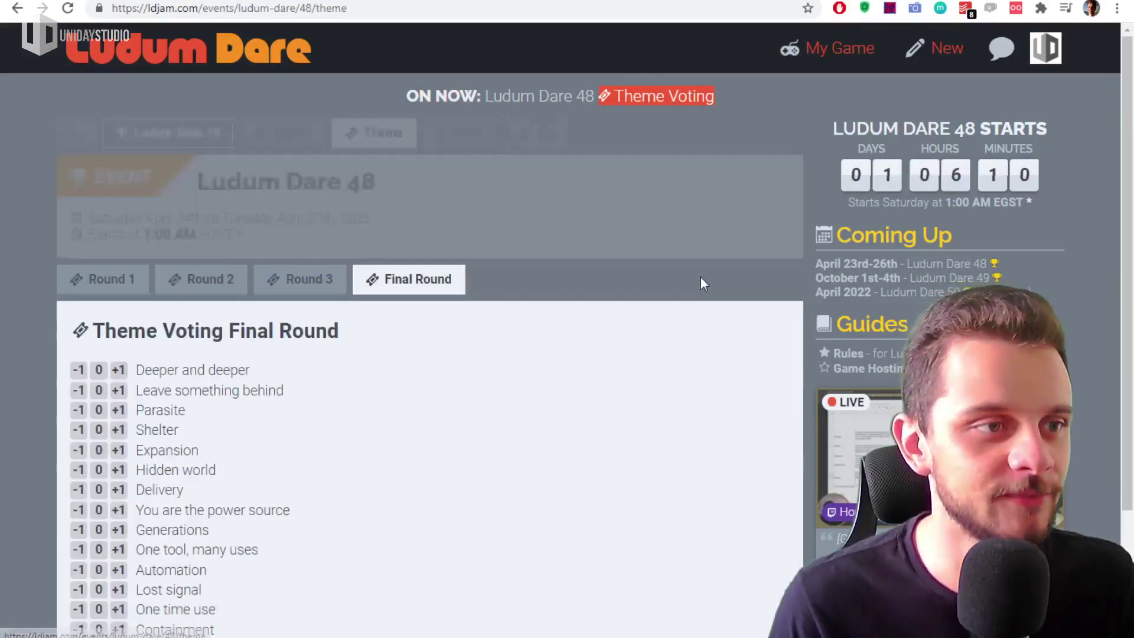
scroll(640, 476, "down", 2)
scroll(362, 406, "up", 1)
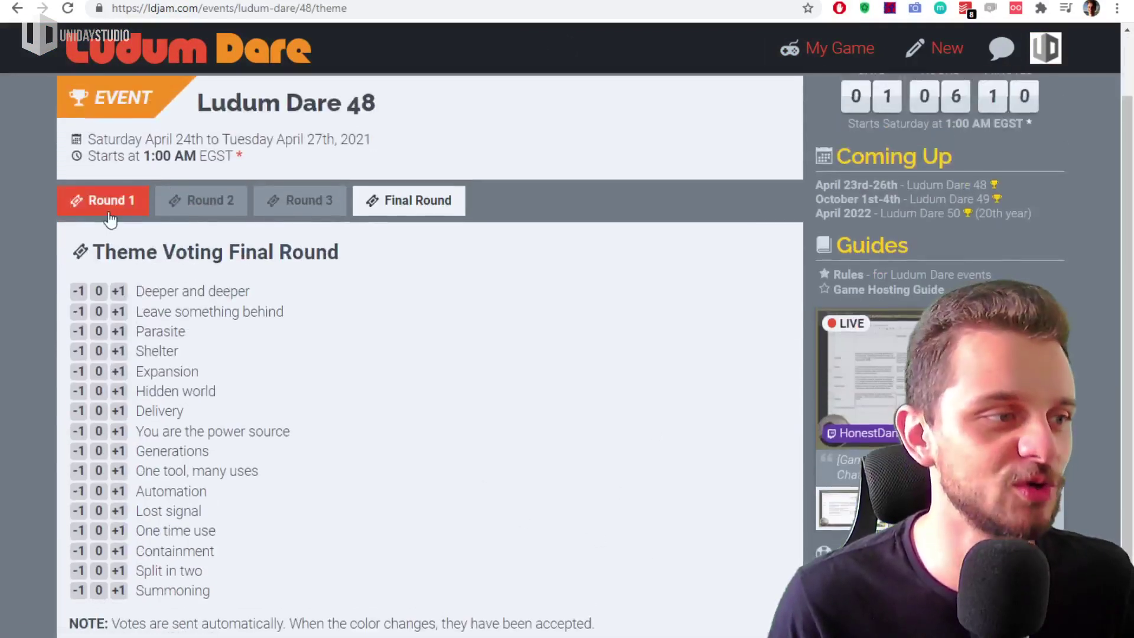
left_click(109, 220)
scroll(650, 390, "down", 2)
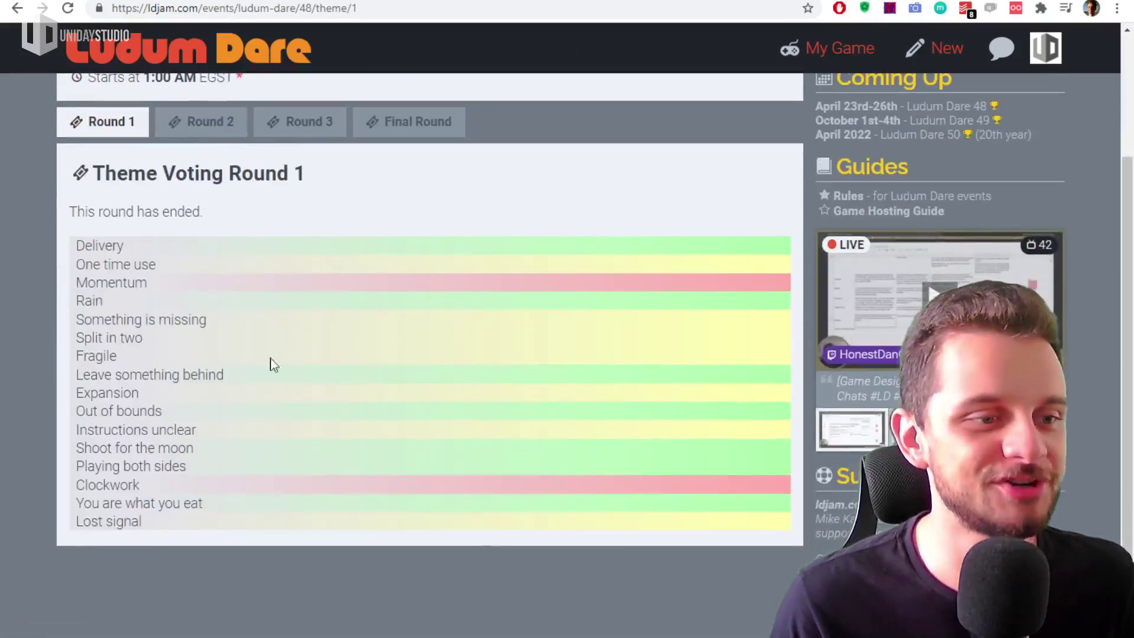
left_click(218, 122)
scroll(378, 340, "down", 2)
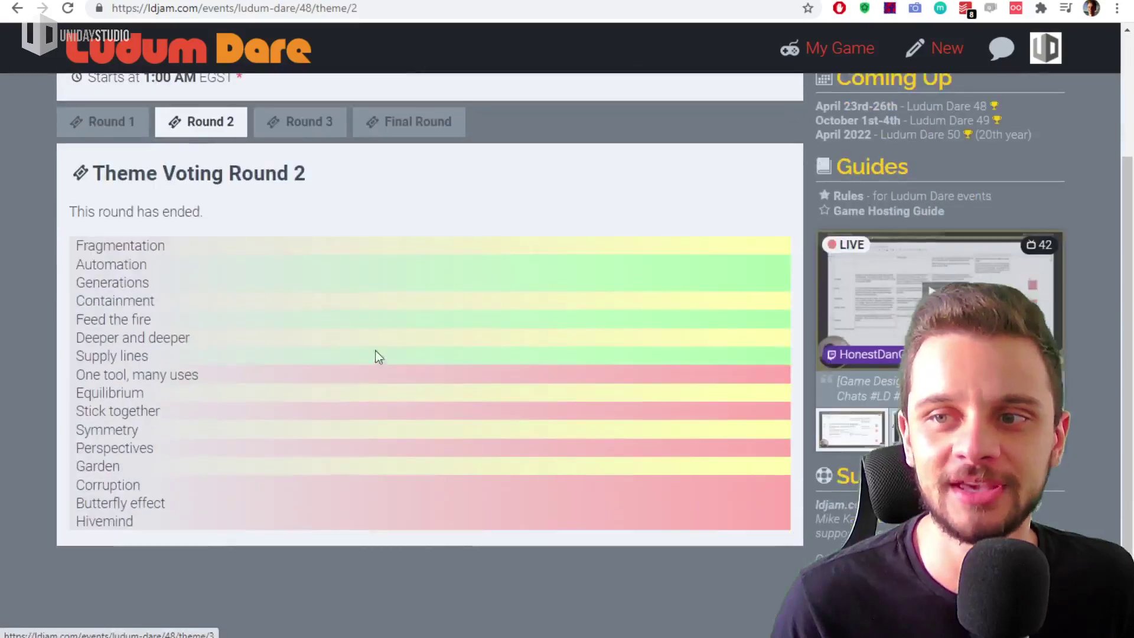
left_click(320, 126)
scroll(585, 337, "down", 3)
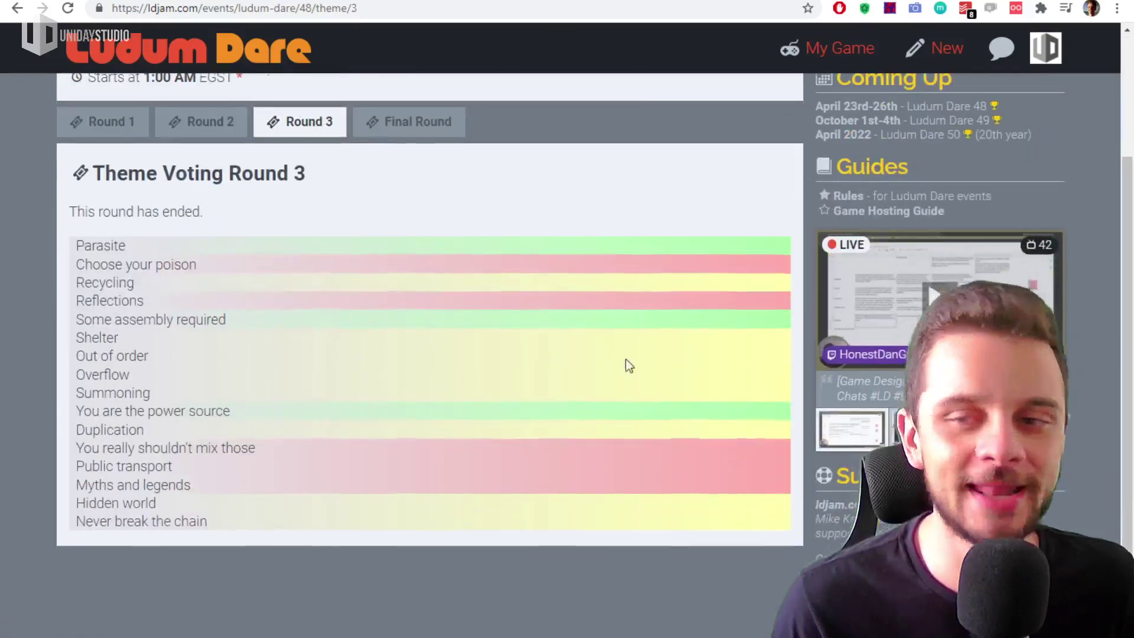
left_click(426, 147)
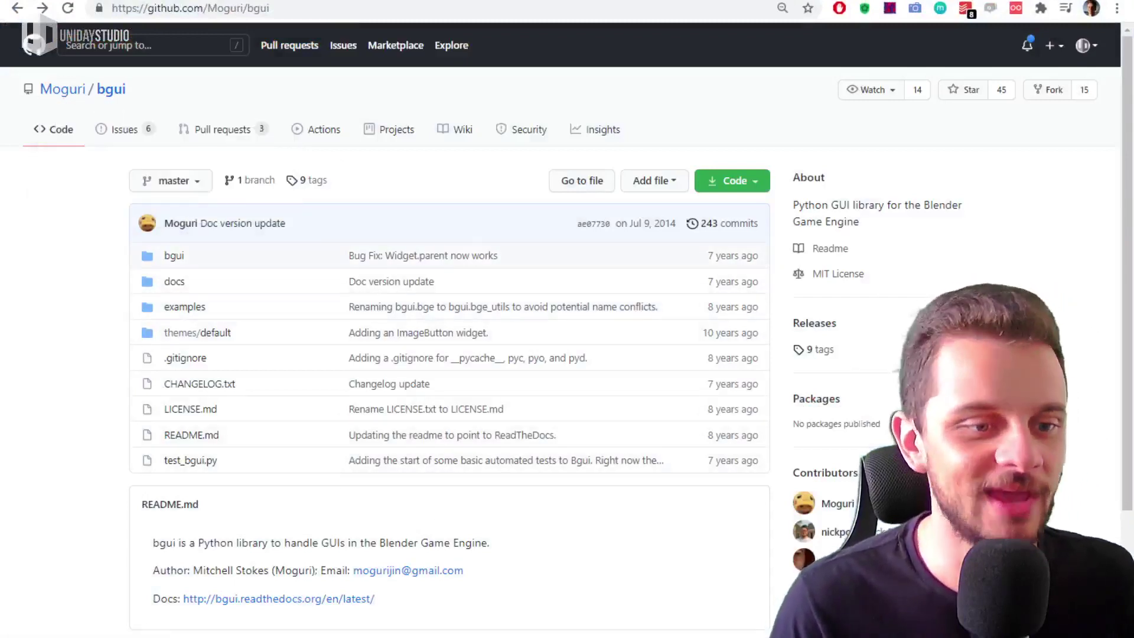
scroll(602, 506, "down", 3)
scroll(650, 449, "up", 3)
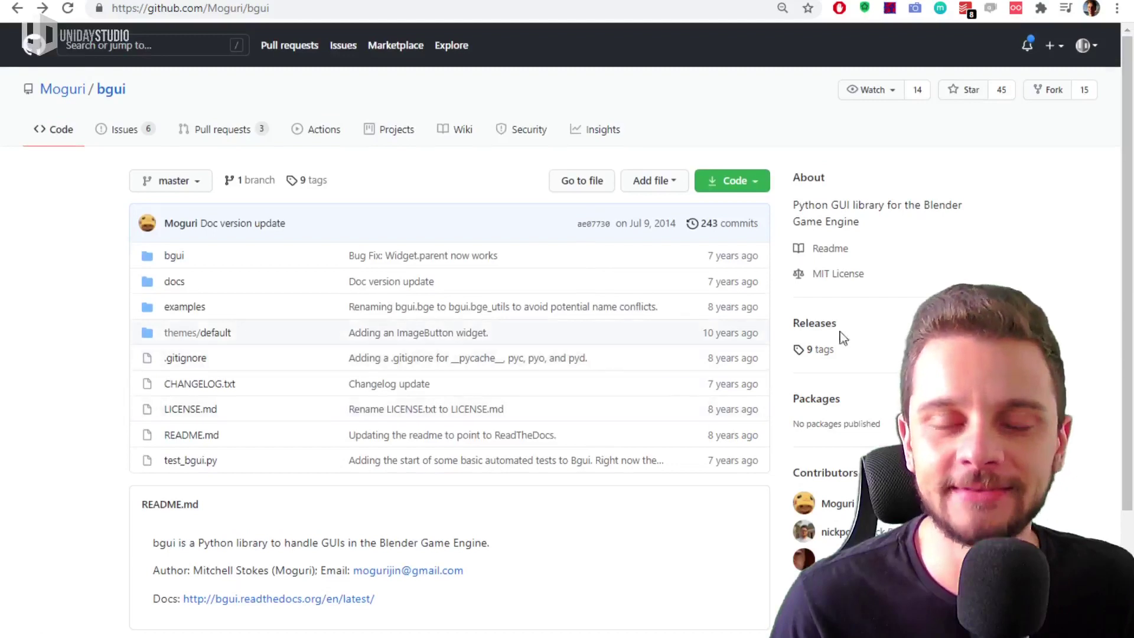